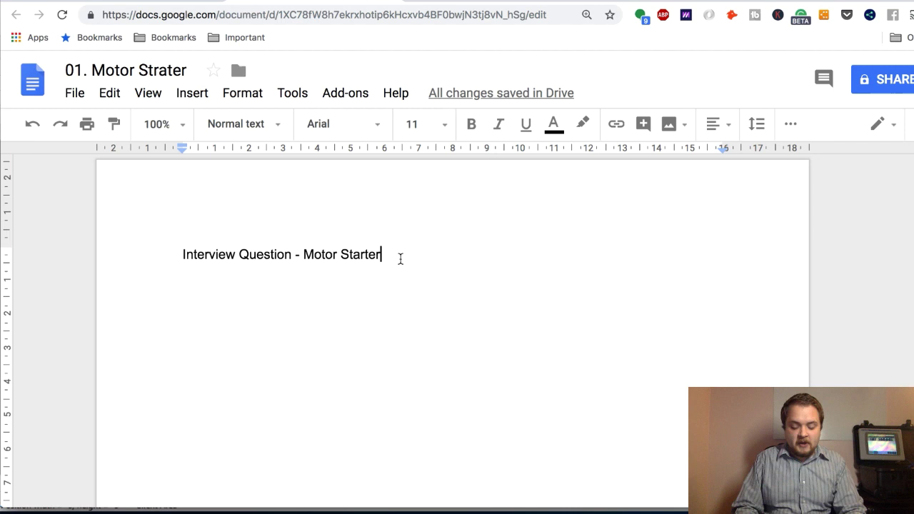
- List 'Start Button: Normally open, momentary' and 'Stop Button: Normally open, momentary' as dash bullets
{"action": "key", "text": "Return"}
{"action": "type", "text": "- Strart"}
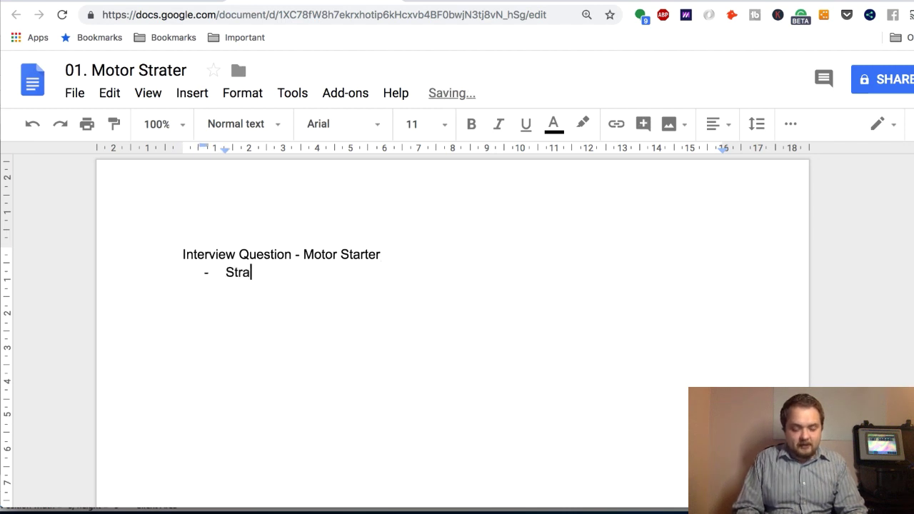
{"action": "key", "text": "BackSpace"}
{"action": "key", "text": "BackSpace"}
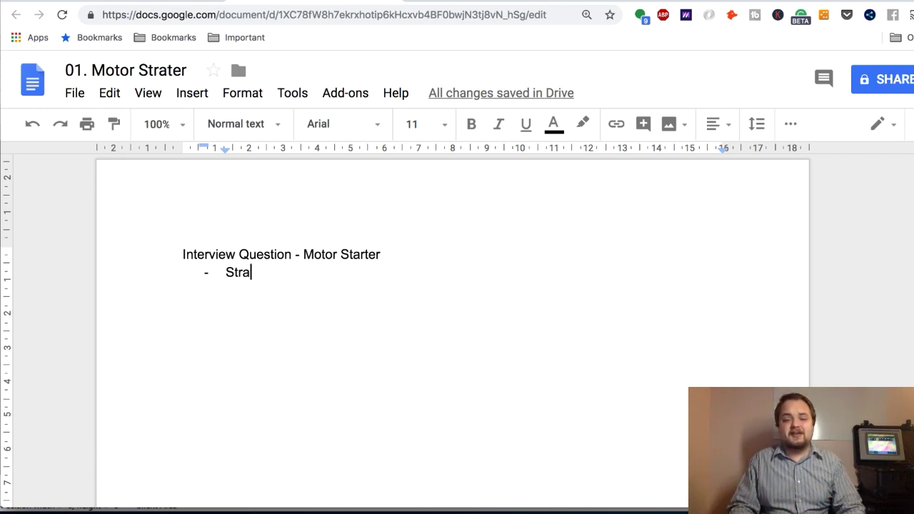
{"action": "key", "text": "BackSpace"}
{"action": "key", "text": "BackSpace"}
{"action": "key", "text": "BackSpace"}
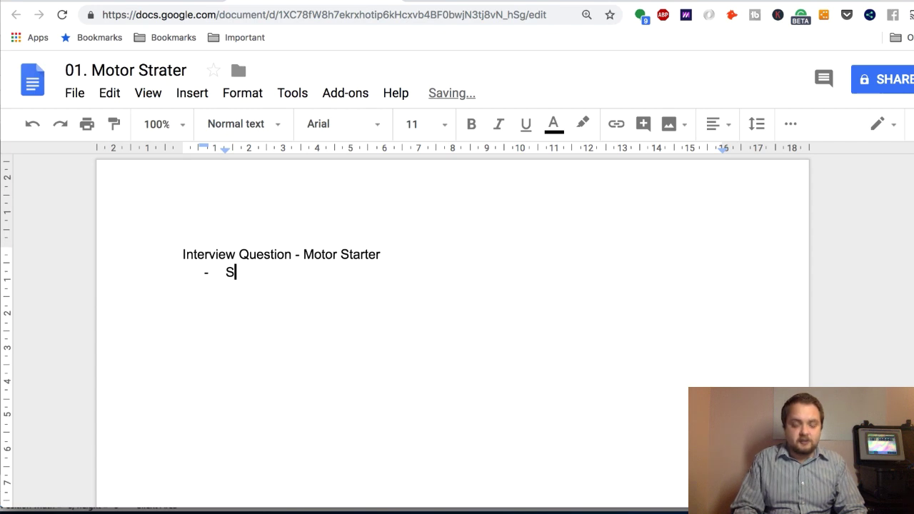
{"action": "type", "text": "tart Butto"}
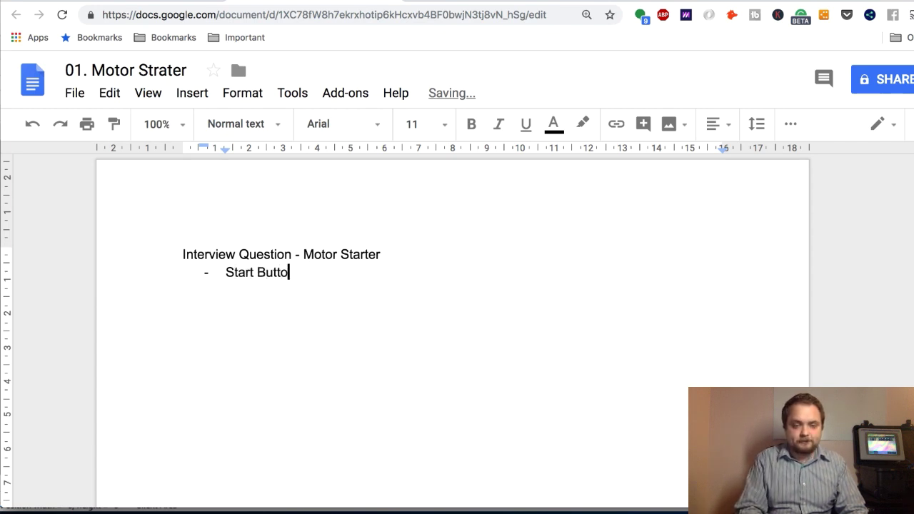
{"action": "type", "text": "n: "}
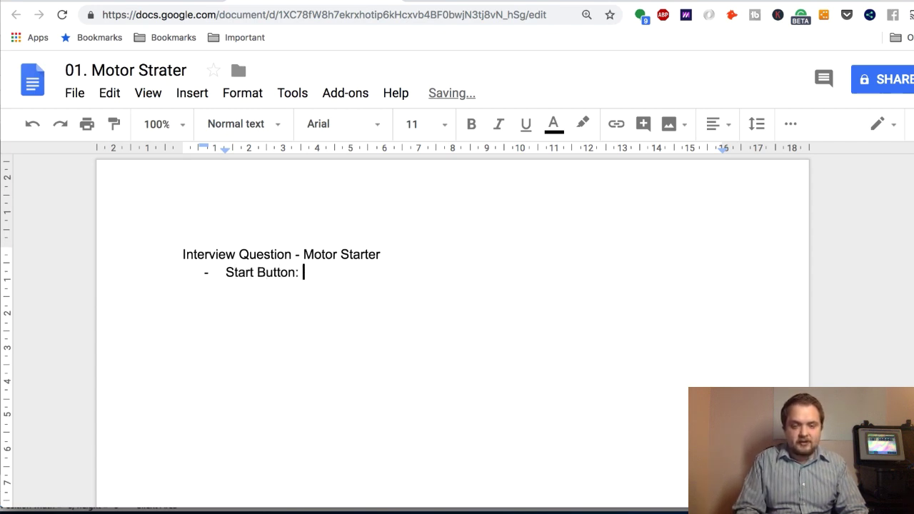
{"action": "type", "text": "Normally op"}
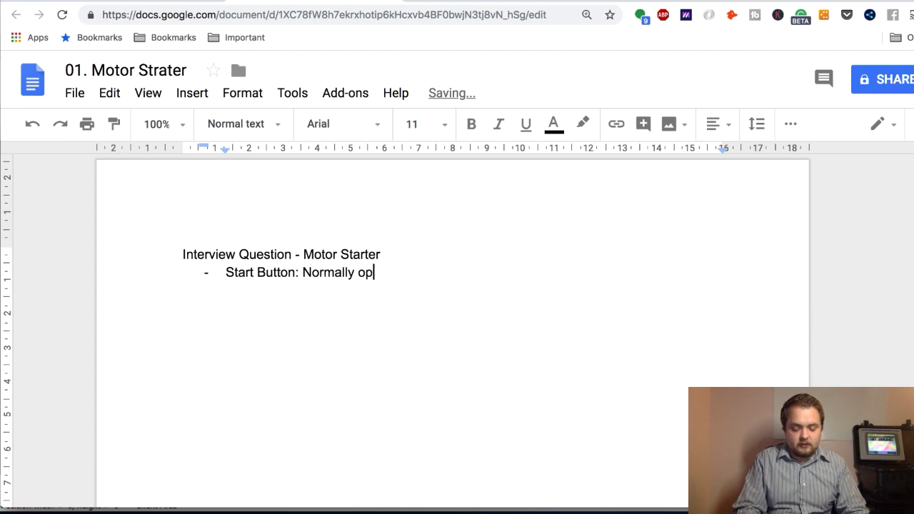
{"action": "type", "text": "en, momentary"}
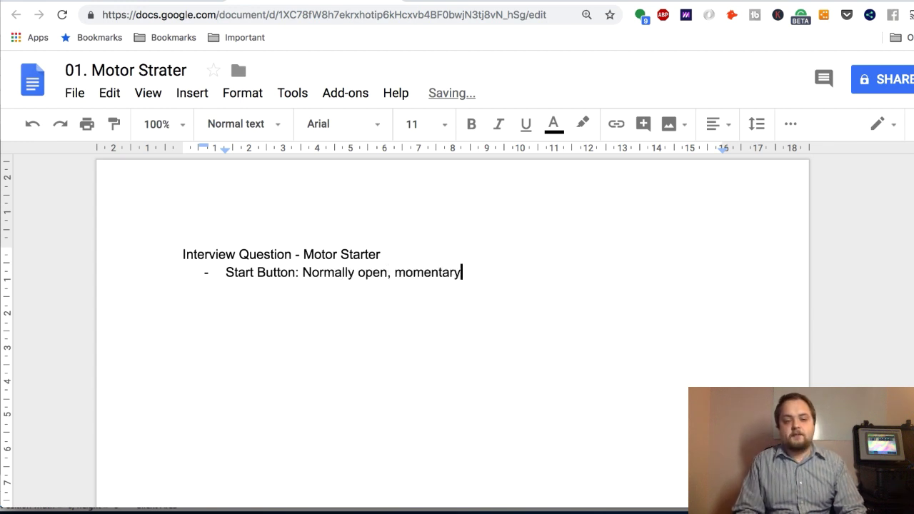
{"action": "key", "text": "Return"}
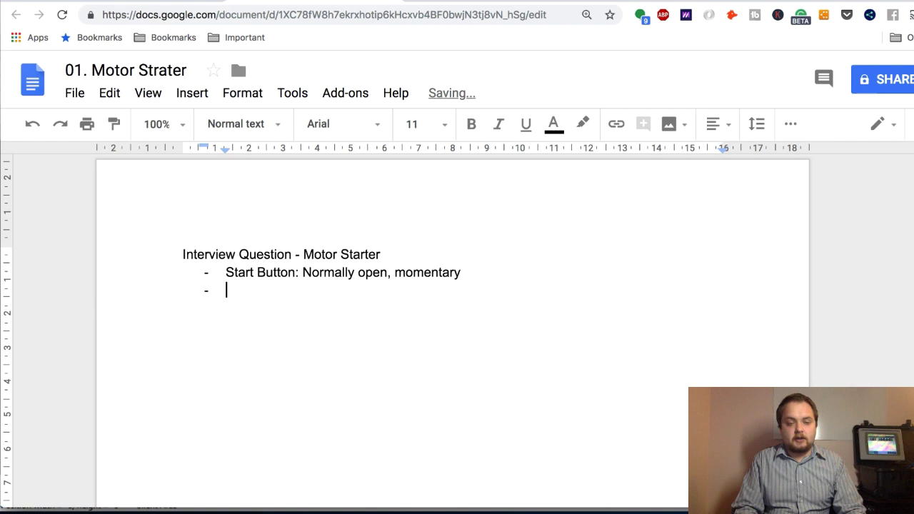
{"action": "type", "text": "Stop Button"}
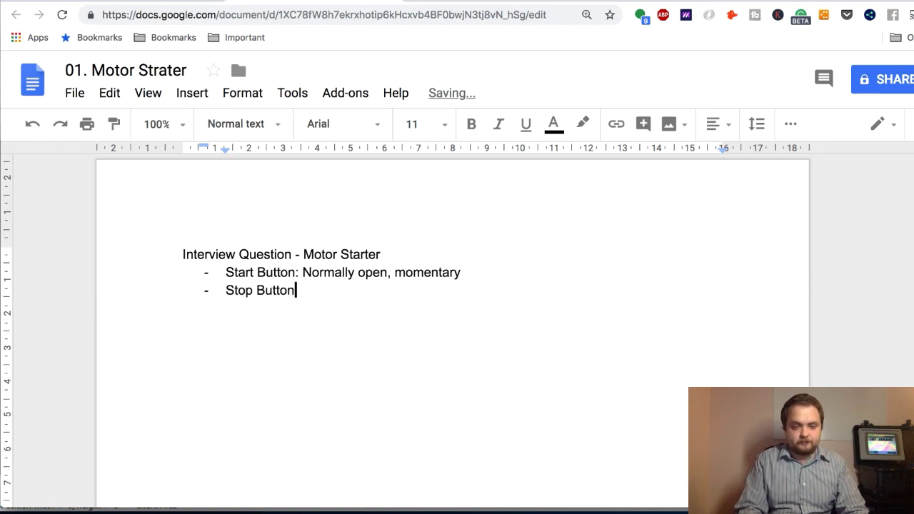
{"action": "type", "text": ": Normally o"}
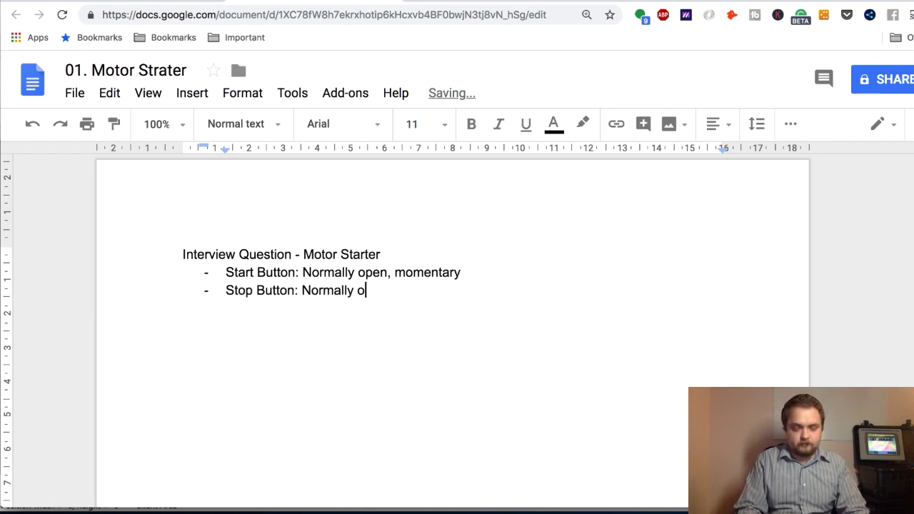
{"action": "type", "text": "pen, momentary"}
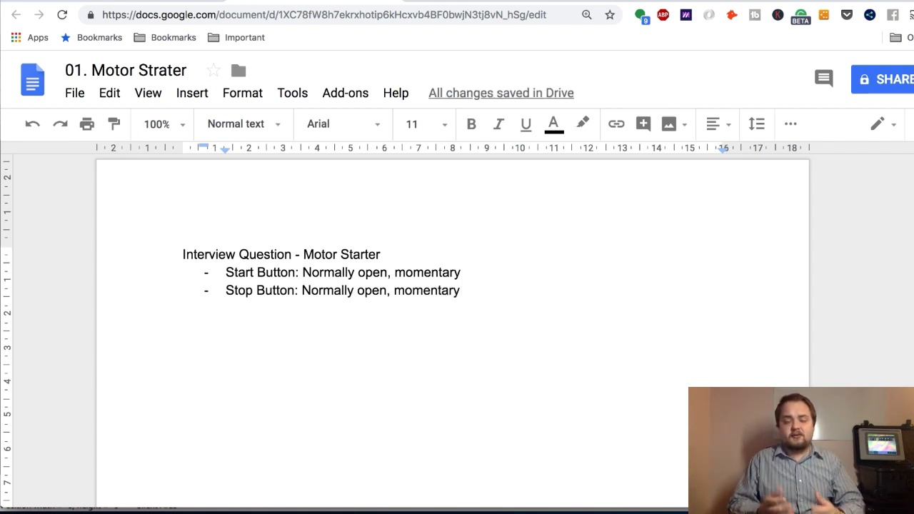
{"action": "left_click", "coordinate": [479, 273]}
- Add an indented sub-bullet reading 'MTR_' under the Start Button line
{"action": "key", "text": "Return"}
{"action": "key", "text": "Tab"}
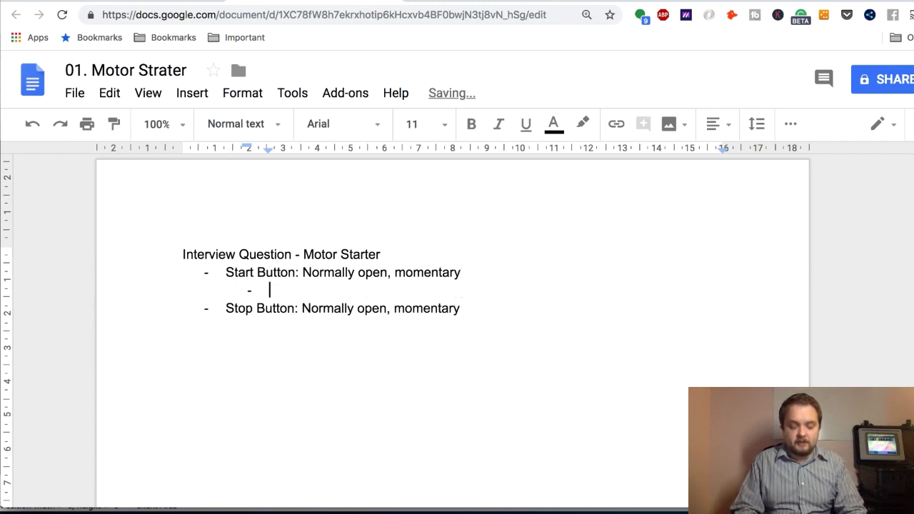
{"action": "type", "text": "MTR_"}
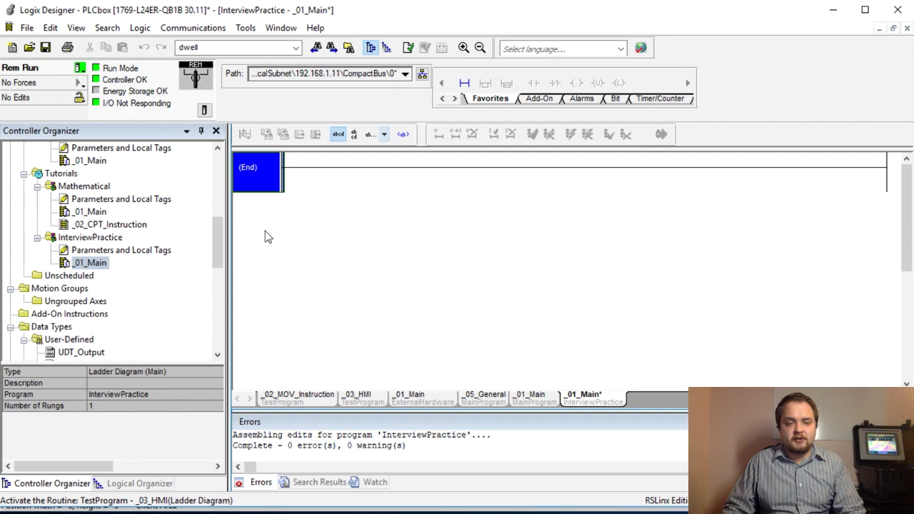
- Add rung 0 with an examine-on (XIC) contact and start entering its tag as MTR_
{"action": "left_click", "coordinate": [463, 84]}
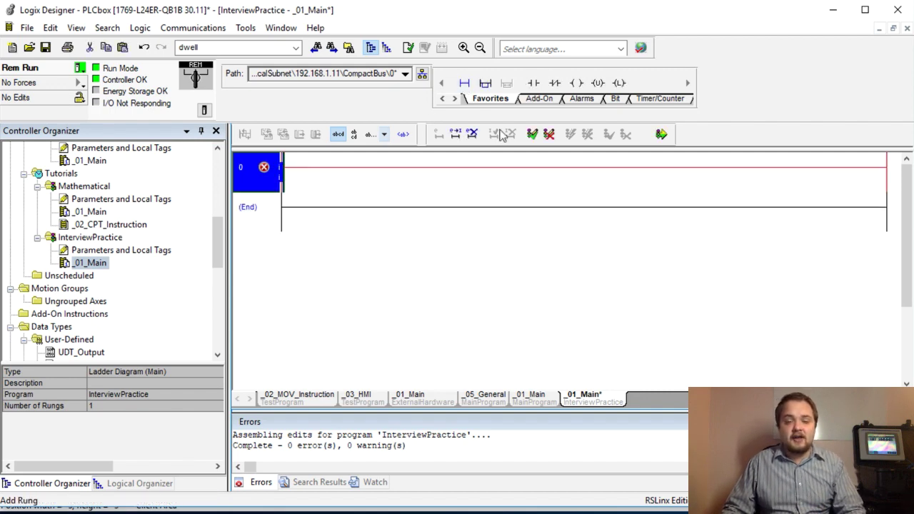
{"action": "left_click", "coordinate": [533, 83]}
{"action": "double_click", "coordinate": [300, 162]}
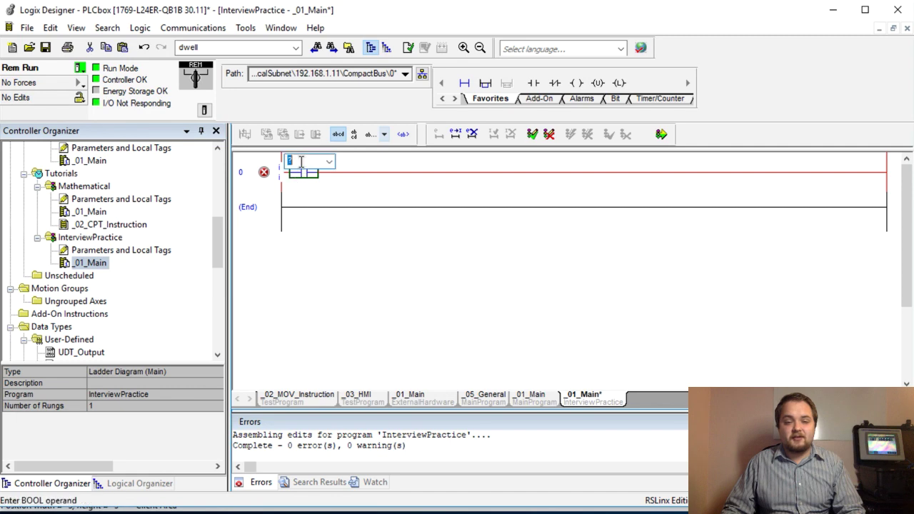
{"action": "type", "text": "MTR"}
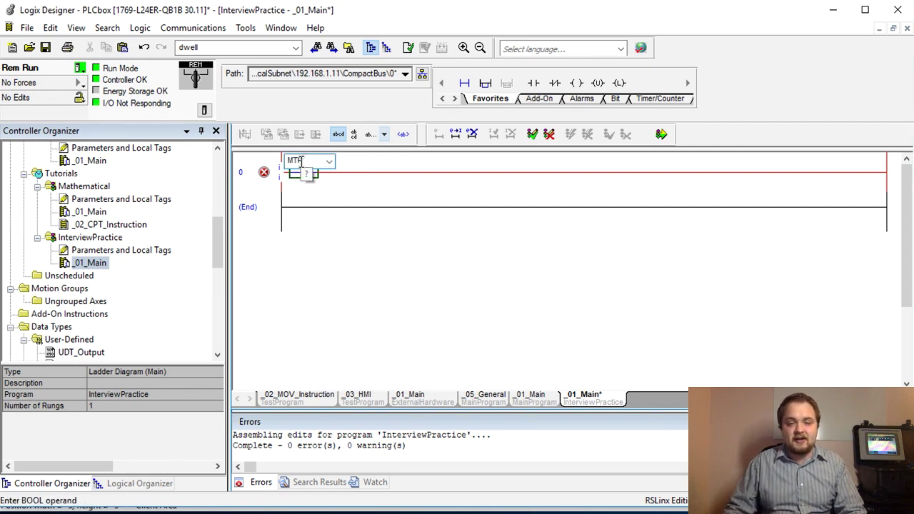
{"action": "type", "text": "_"}
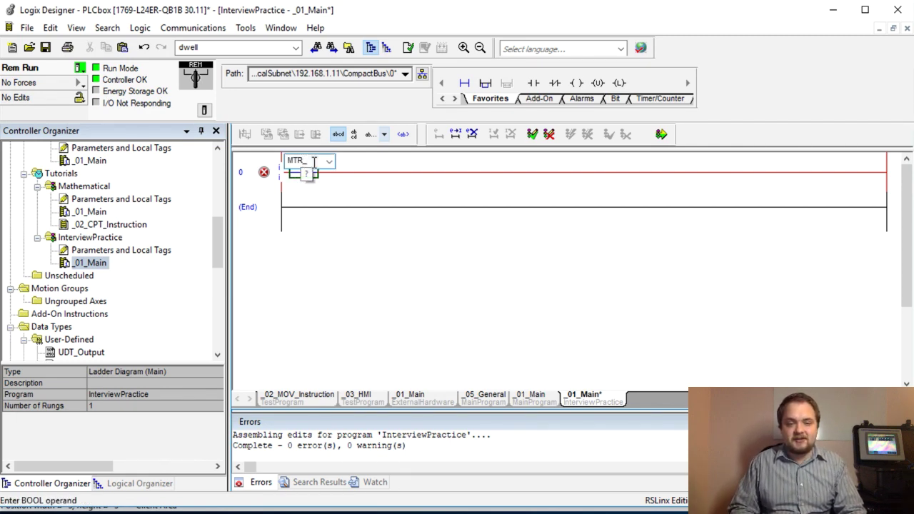
- Check the INT_Motor local tag and address the contact to INT_Motor[0]
{"action": "double_click", "coordinate": [91, 253]}
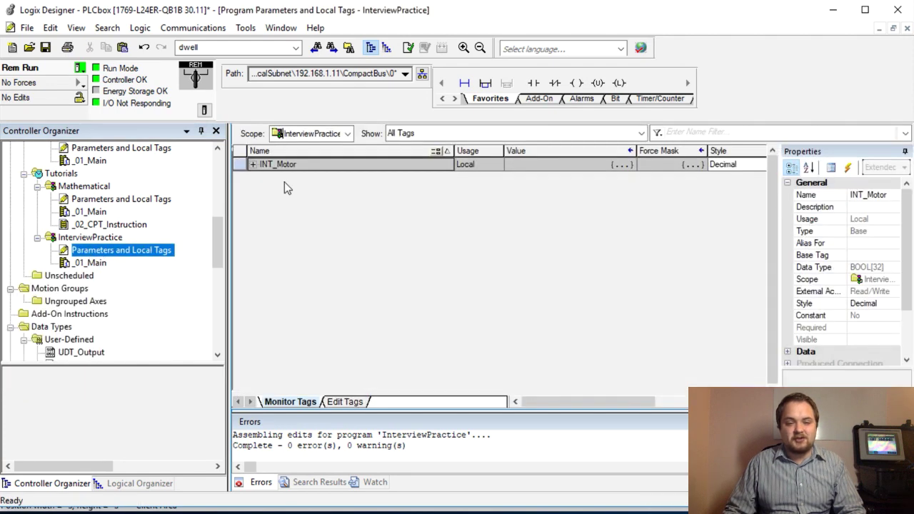
{"action": "left_click", "coordinate": [307, 167]}
{"action": "key", "text": "ctrl+F4"}
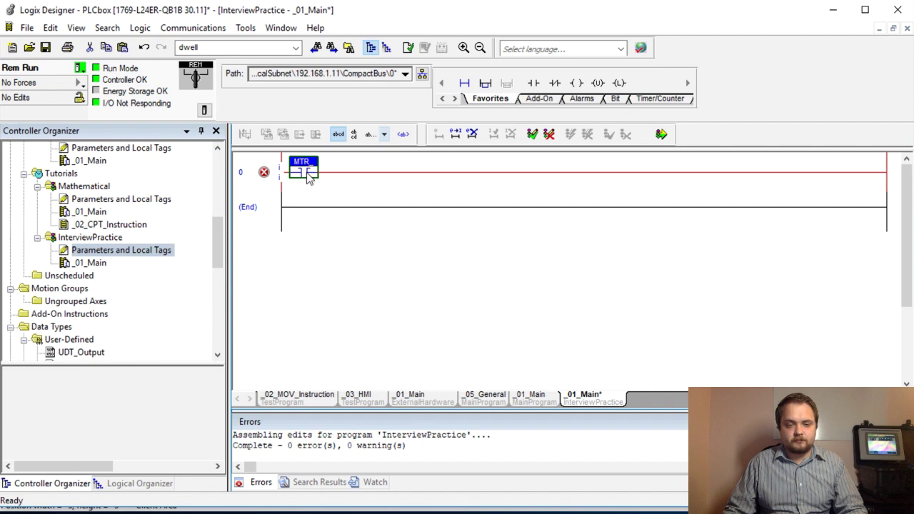
{"action": "double_click", "coordinate": [309, 176]}
{"action": "type", "text": "INT_"}
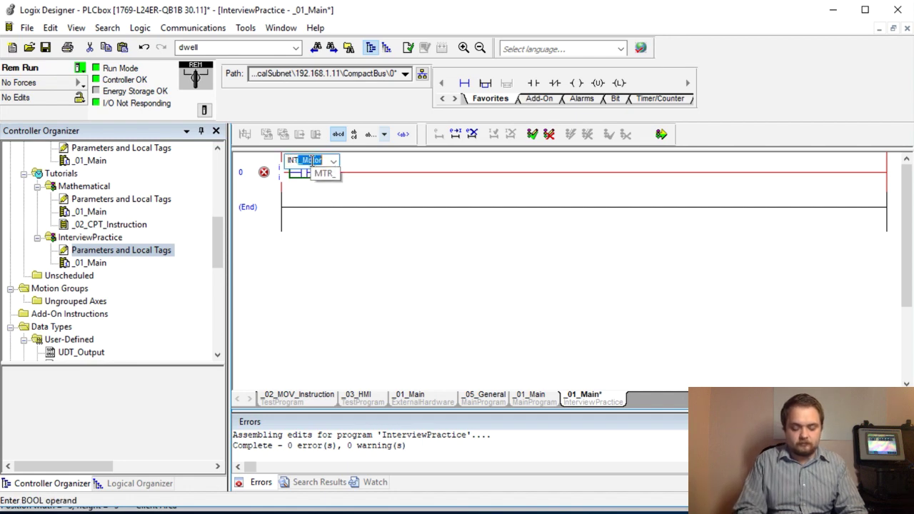
{"action": "type", "text": "Motor"}
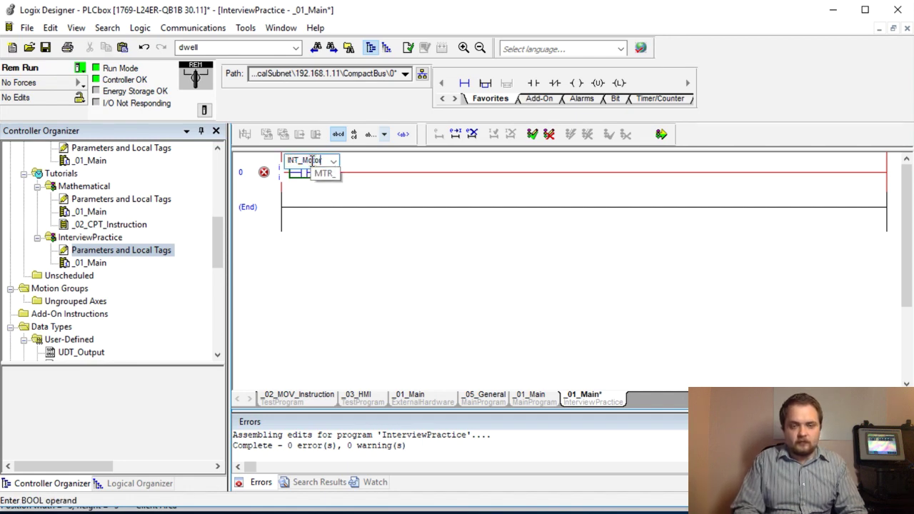
{"action": "type", "text": "[0]"}
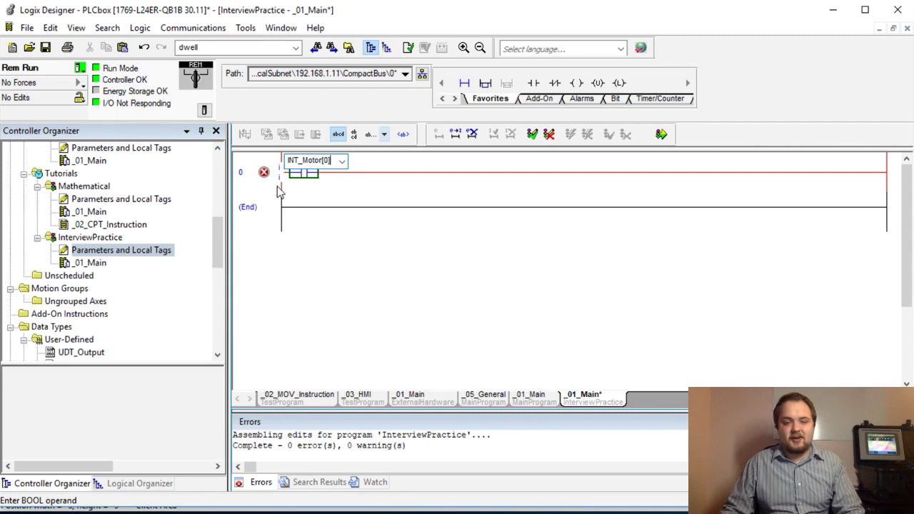
{"action": "left_click", "coordinate": [279, 191]}
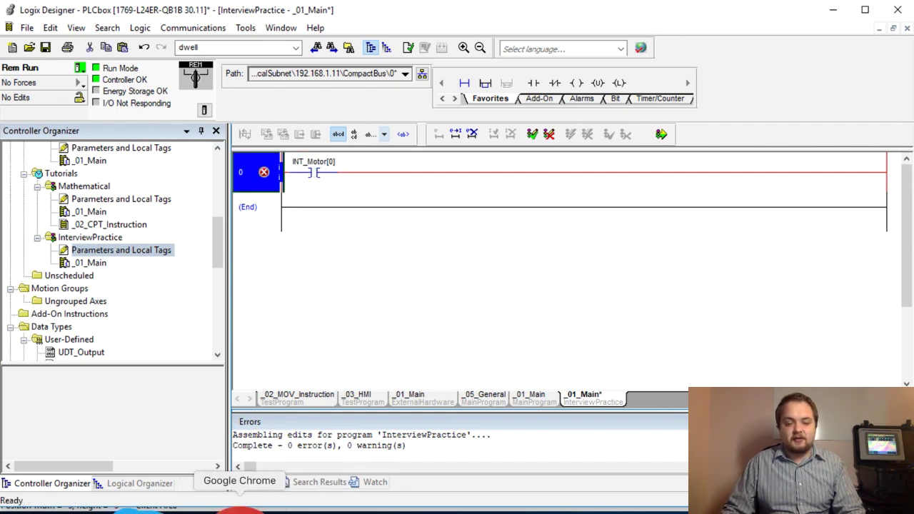
- Replace the MTR_ placeholder under Start Button with INT_Motor[0]
{"action": "left_click", "coordinate": [239, 510]}
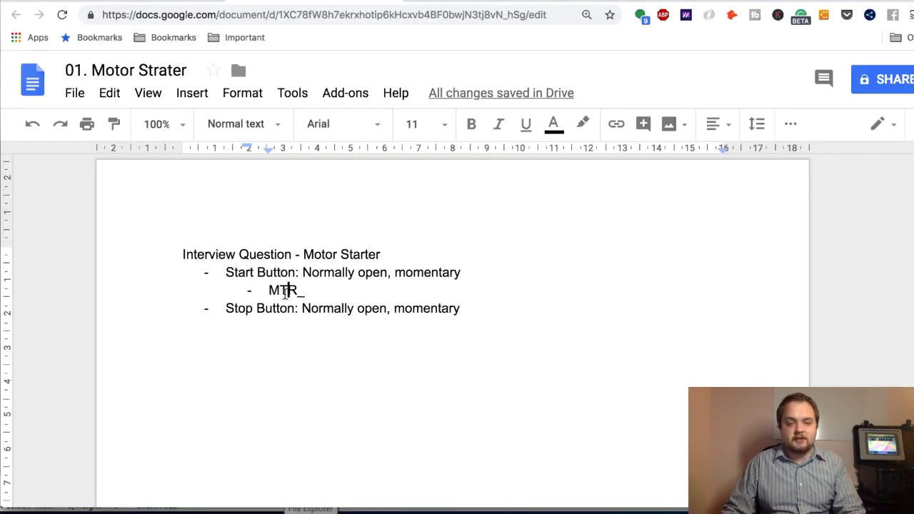
{"action": "double_click", "coordinate": [285, 291]}
{"action": "key", "text": "BackSpace"}
{"action": "type", "text": "INT_Mo"}
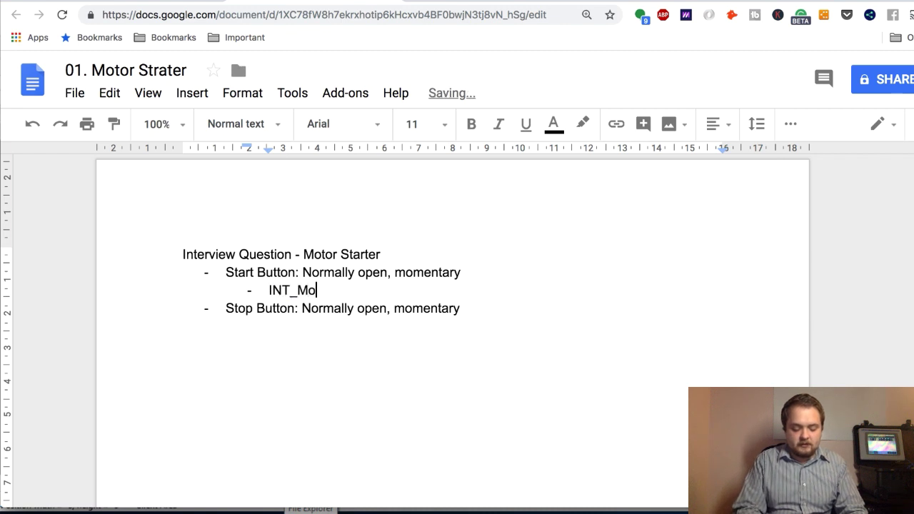
{"action": "type", "text": "tor[0]"}
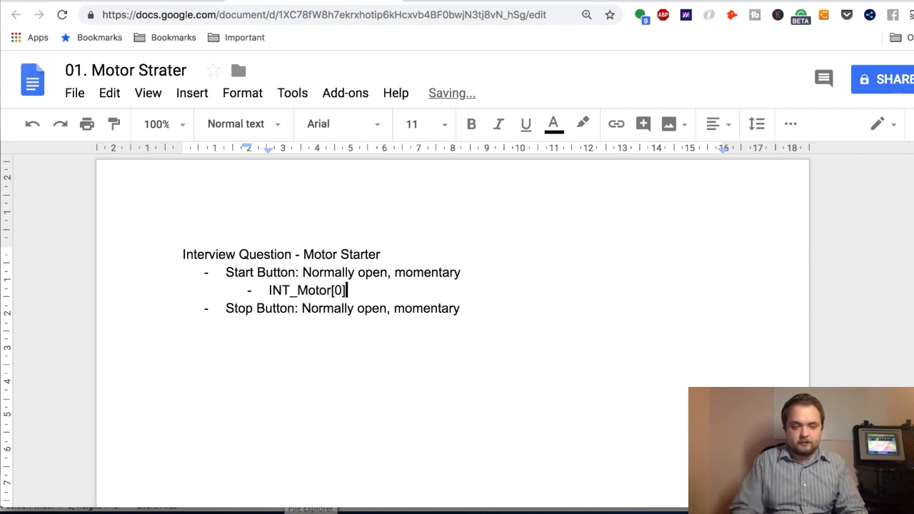
{"action": "left_click_drag", "start_coordinate": [362, 294], "coordinate": [264, 294]}
{"action": "key", "text": "super+c"}
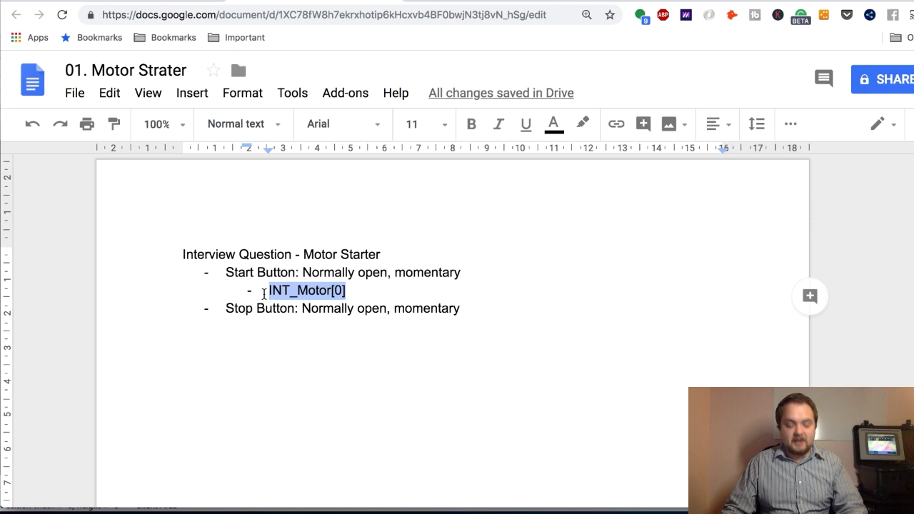
- Nest an INT_Motor[1] sub-bullet under the Stop Button line
{"action": "left_click", "coordinate": [507, 308]}
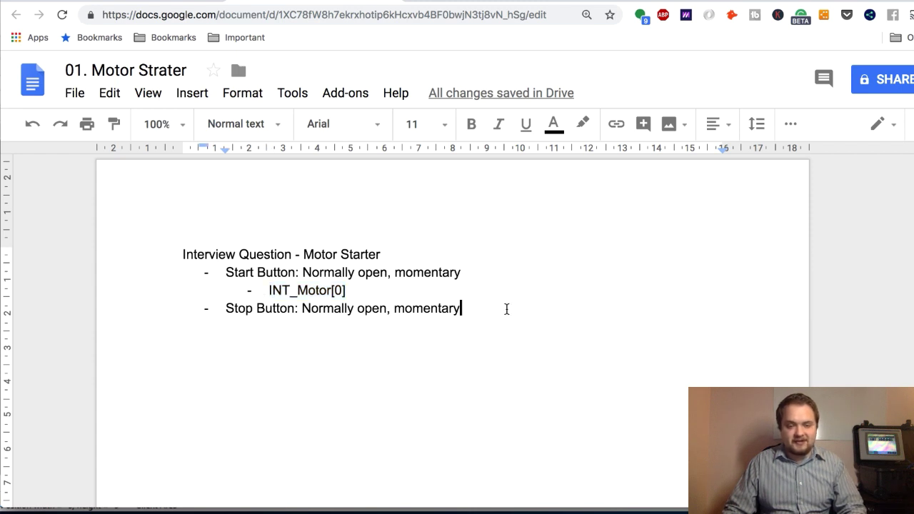
{"action": "key", "text": "Return"}
{"action": "key", "text": "super+v"}
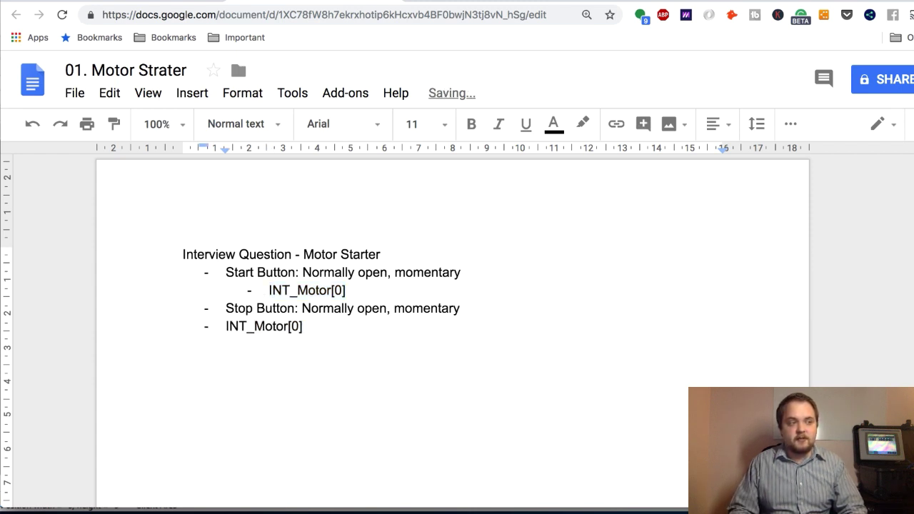
{"action": "key", "text": "BackSpace"}
{"action": "type", "text": "1"}
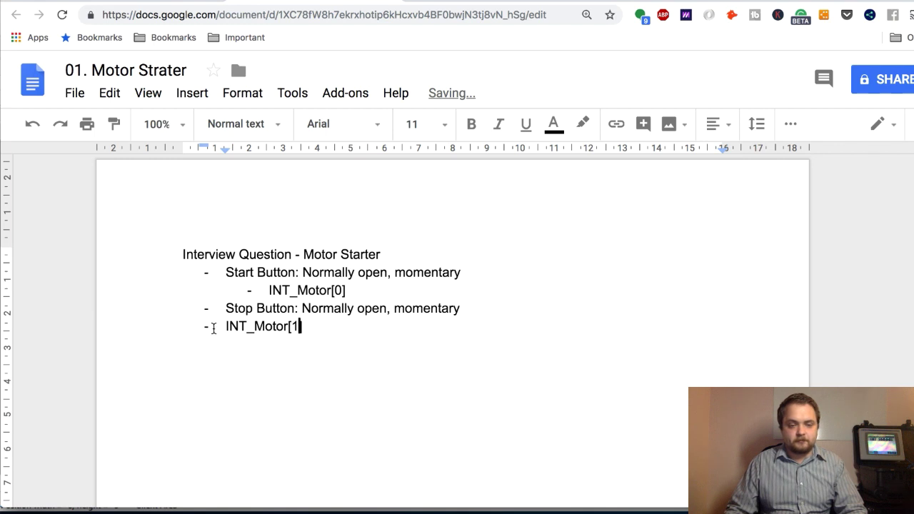
{"action": "left_click", "coordinate": [220, 327]}
{"action": "key", "text": "Tab"}
- Add a top-level 'Motor Contactor' bullet with INT_Motor[10] nested beneath it
{"action": "key", "text": "Return"}
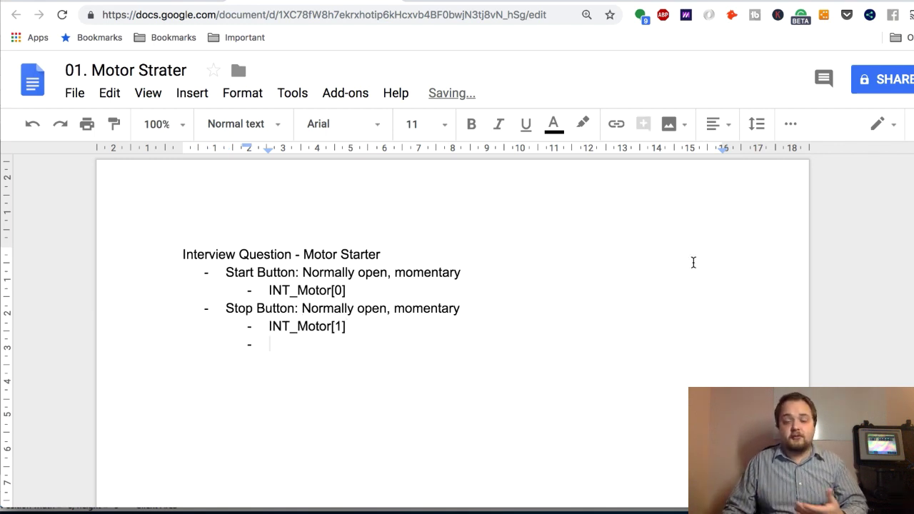
{"action": "key", "text": "Return"}
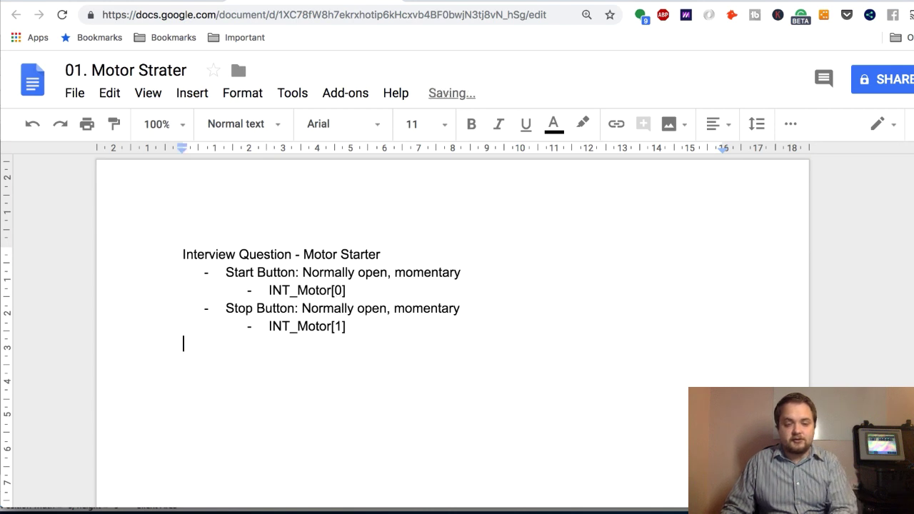
{"action": "key", "text": "ctrl+z"}
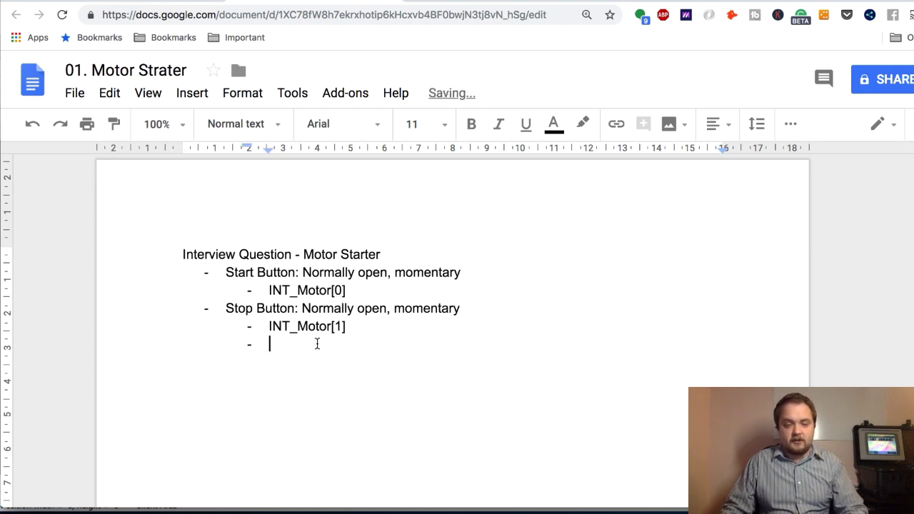
{"action": "left_click", "coordinate": [791, 125]}
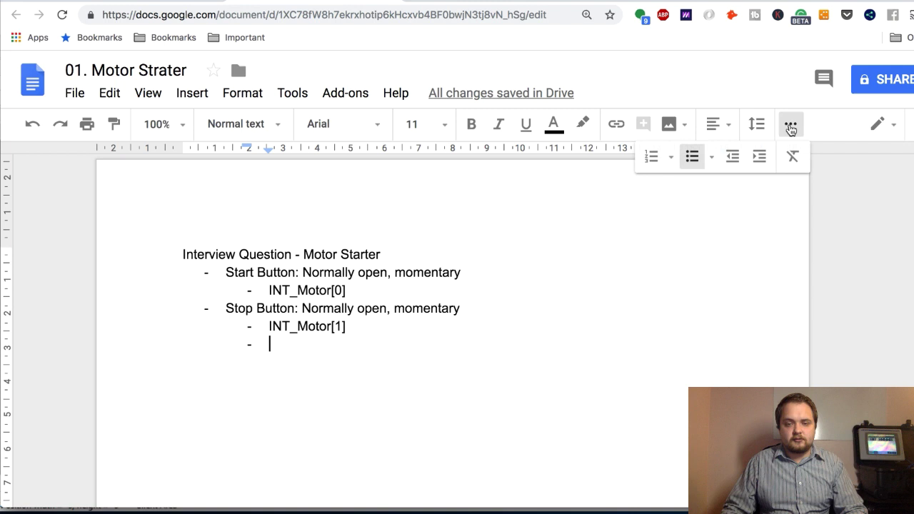
{"action": "left_click", "coordinate": [732, 156]}
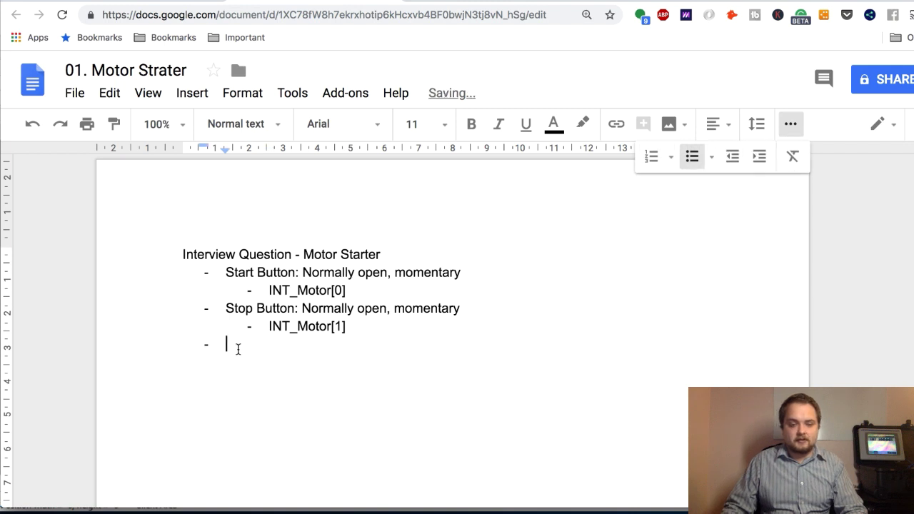
{"action": "type", "text": "Motor Conta"}
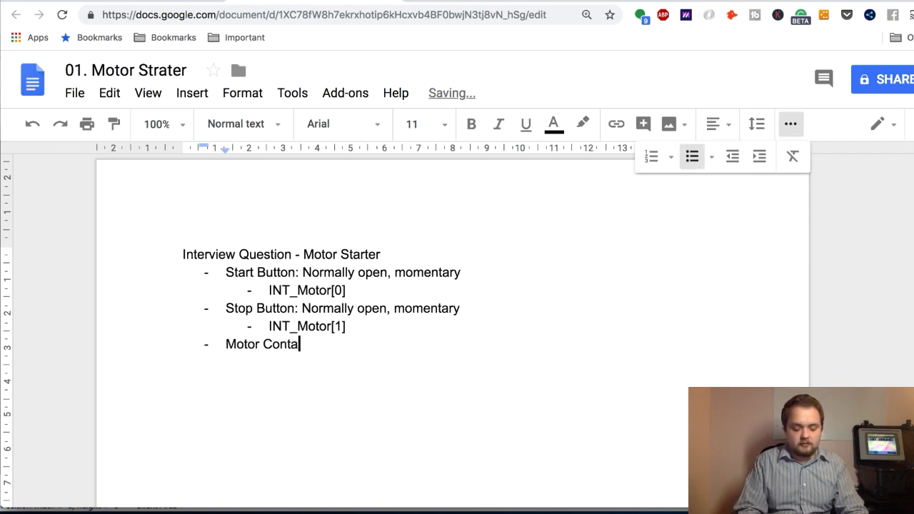
{"action": "type", "text": "ctor"}
{"action": "key", "text": "Return"}
{"action": "key", "text": "Tab"}
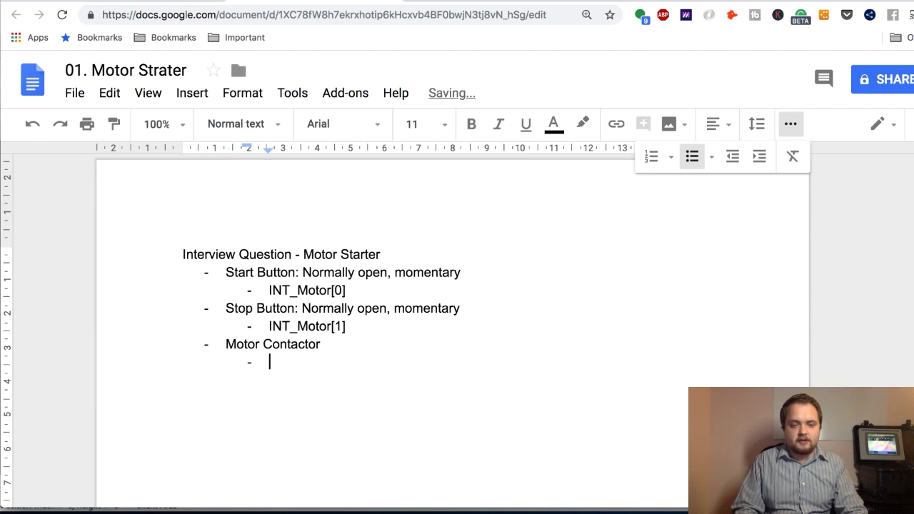
{"action": "type", "text": "INT_M"}
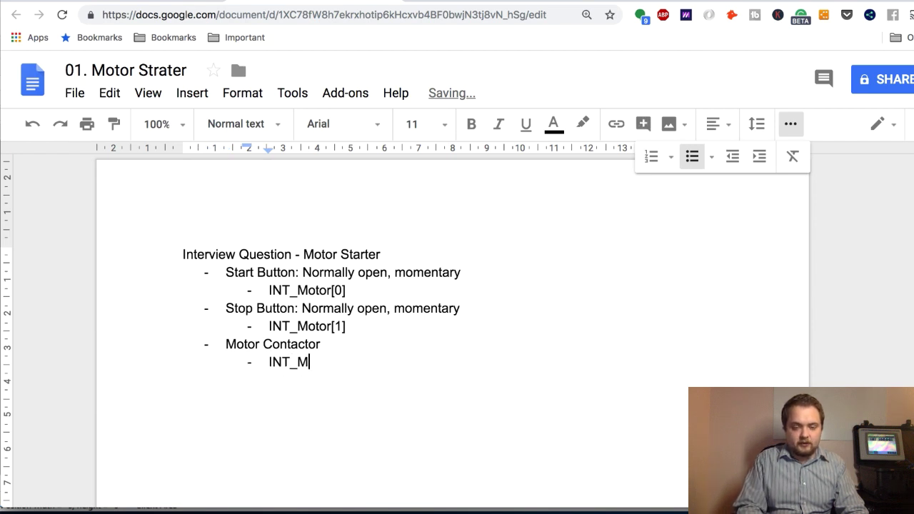
{"action": "type", "text": "otor[10]"}
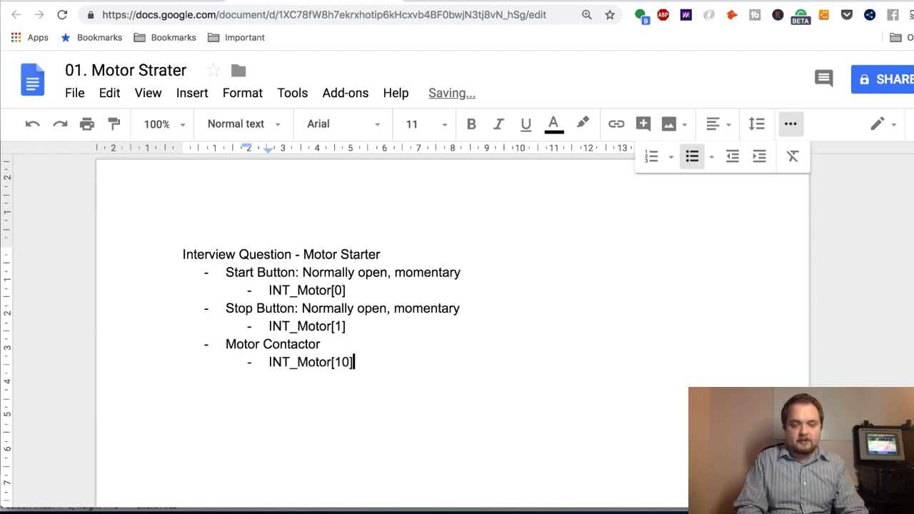
- Highlight the 'Normally open, momentary' descriptions of the Start and Stop buttons
{"action": "left_click", "coordinate": [355, 323]}
{"action": "left_click", "coordinate": [365, 292]}
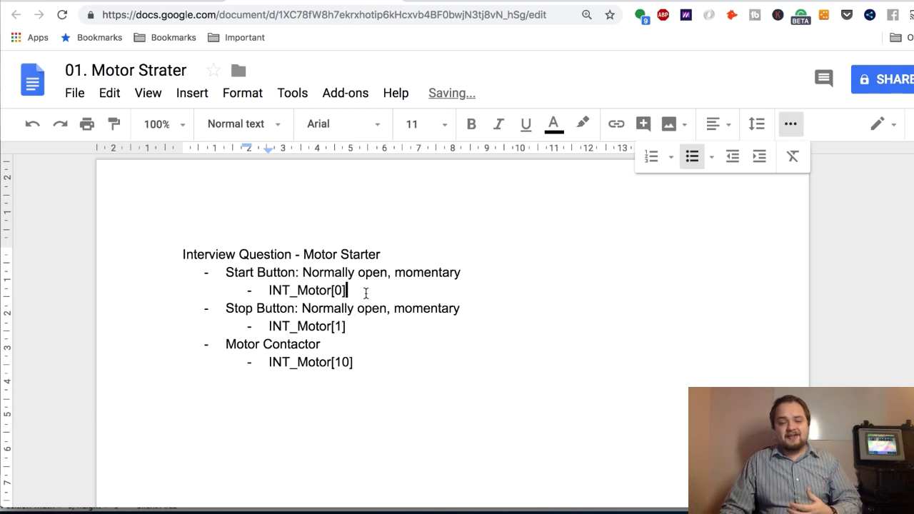
{"action": "left_click_drag", "start_coordinate": [459, 273], "coordinate": [304, 277]}
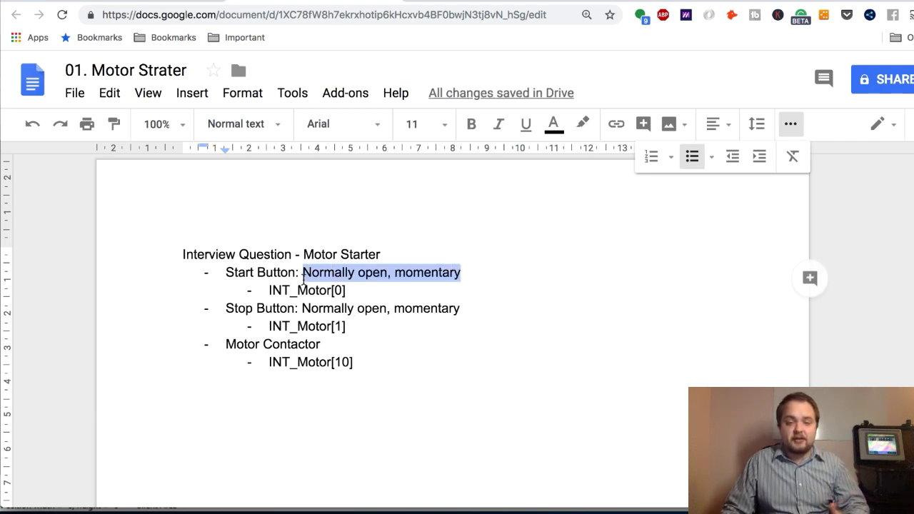
{"action": "left_click_drag", "start_coordinate": [461, 312], "coordinate": [297, 308]}
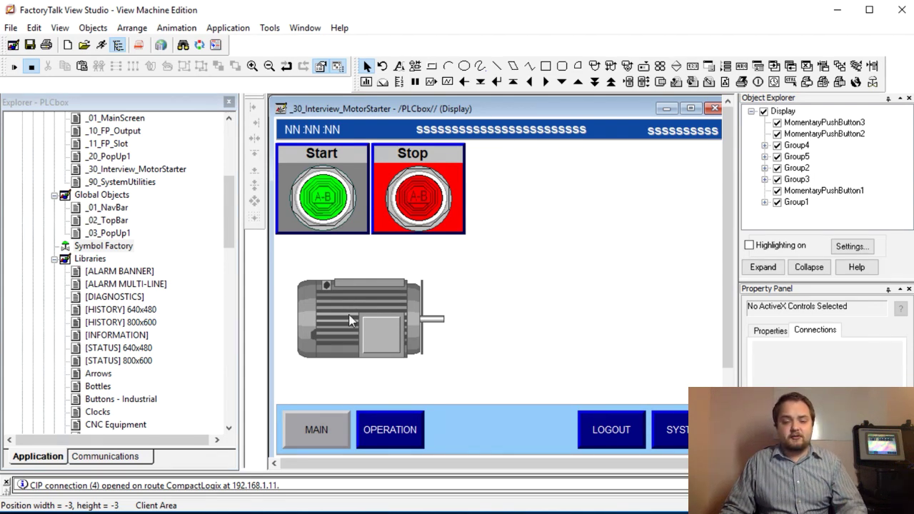
- Switch from the _30_Interview_MotorStarter display back to the Logix Designer _01_Main routine
{"action": "key", "text": "alt+Tab"}
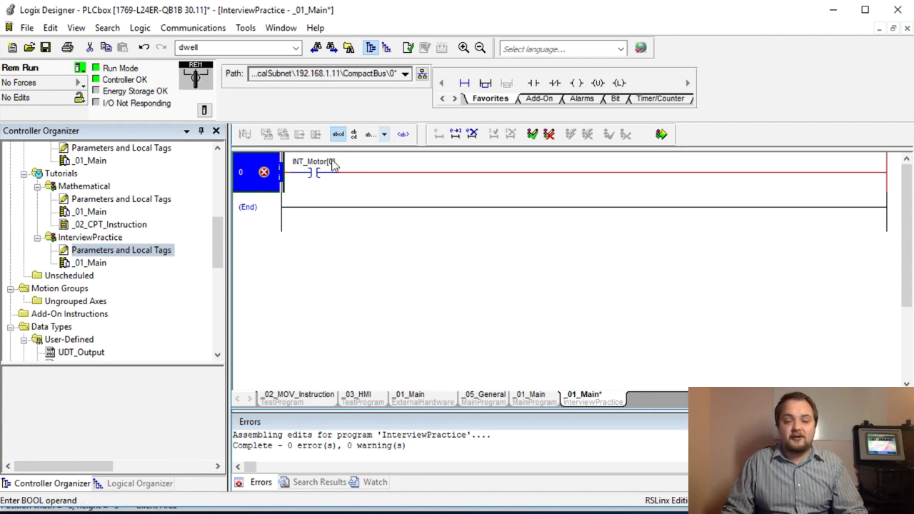
- Give the INT_Motor[0] contact the description START
{"action": "left_click", "coordinate": [317, 172]}
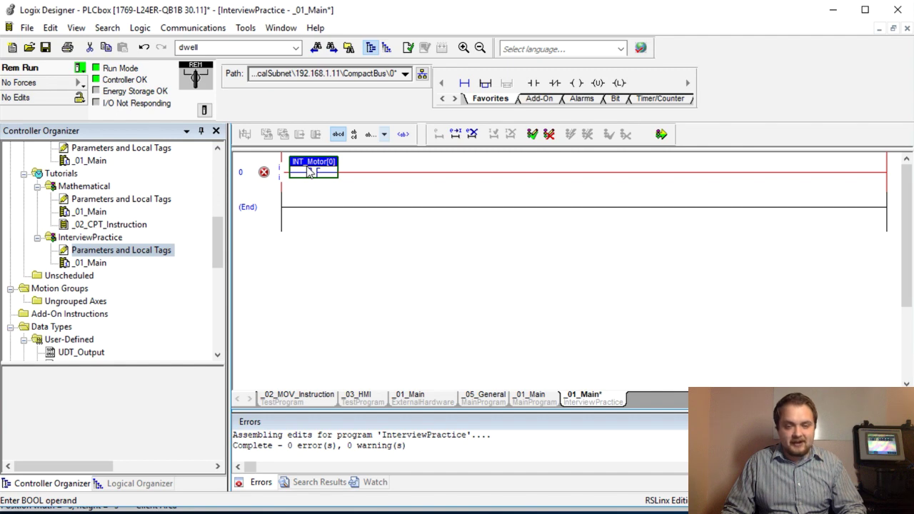
{"action": "key", "text": "ctrl+d"}
{"action": "type", "text": "START"}
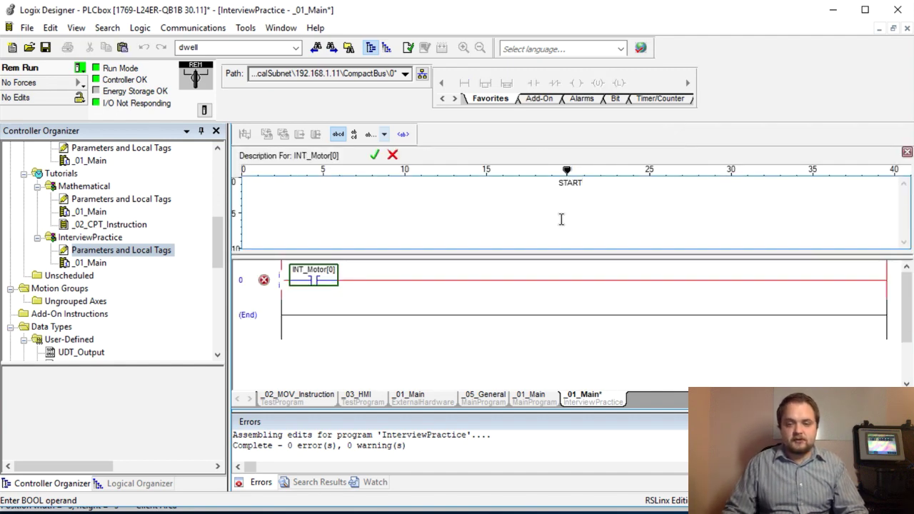
{"action": "key", "text": "ctrl+Return"}
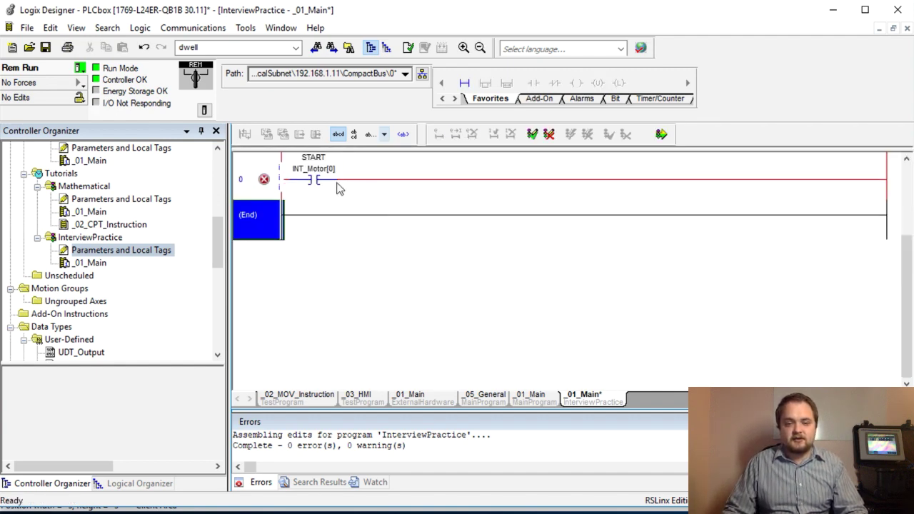
- Add a normally closed INT_Motor[1] contact described STOP after the START contact
{"action": "left_click", "coordinate": [325, 179]}
{"action": "left_click", "coordinate": [556, 84]}
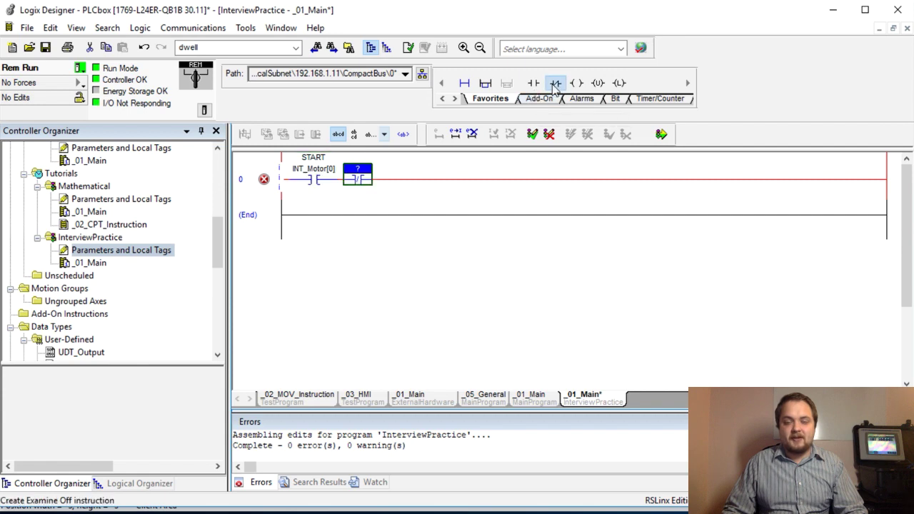
{"action": "double_click", "coordinate": [360, 174]}
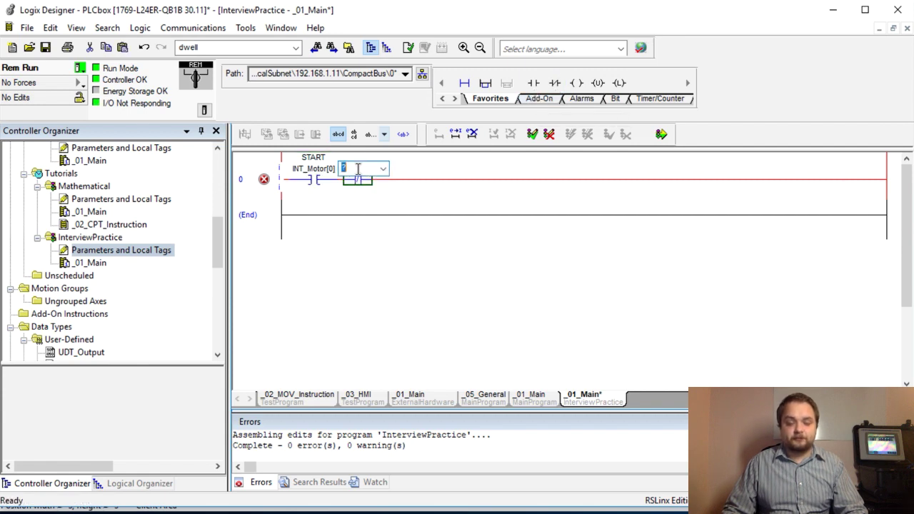
{"action": "type", "text": "INT_"}
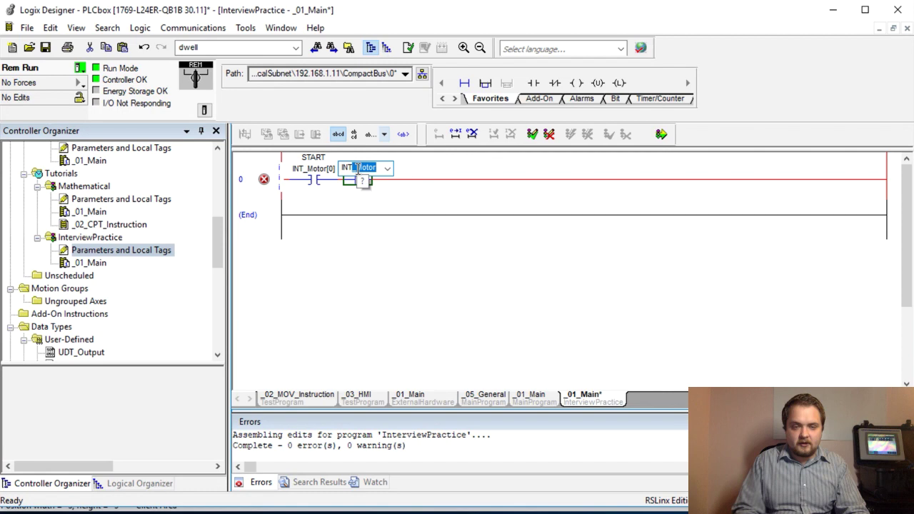
{"action": "type", "text": "Motor[1]"}
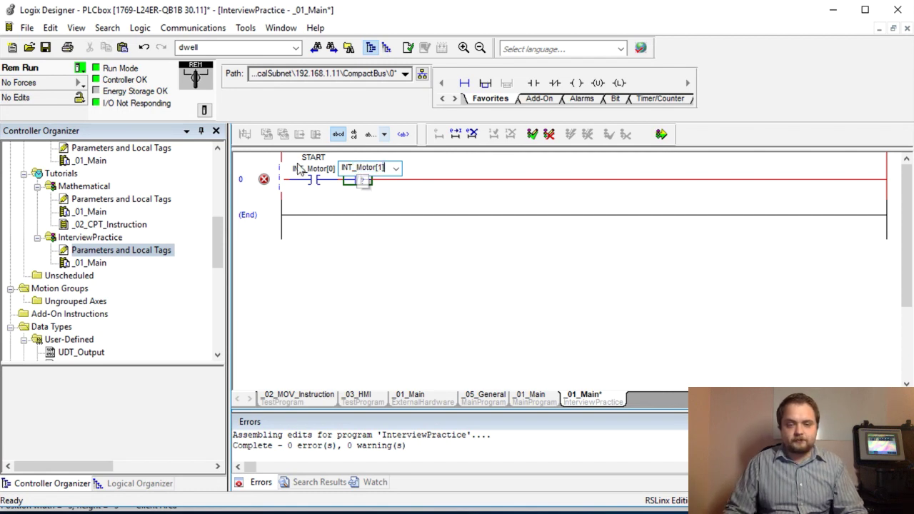
{"action": "key", "text": "Return"}
{"action": "key", "text": "ctrl+d"}
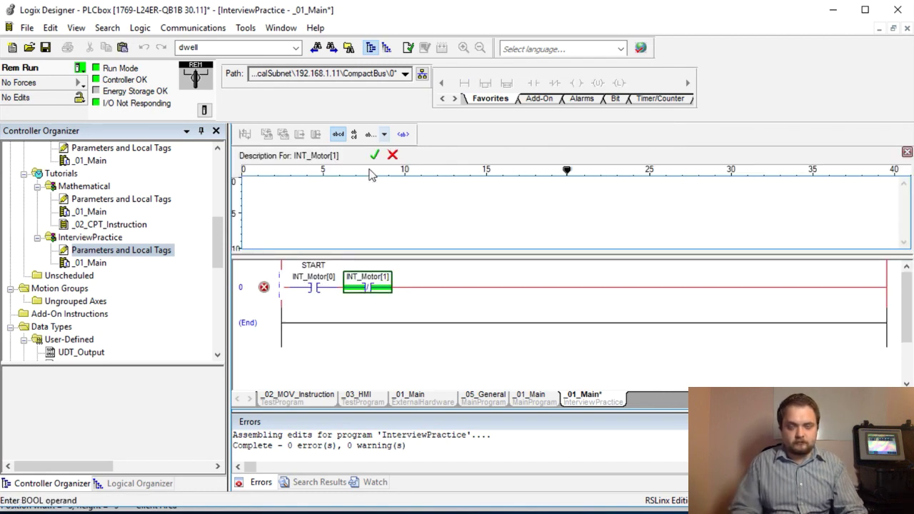
{"action": "type", "text": "STOP"}
{"action": "key", "text": "Return"}
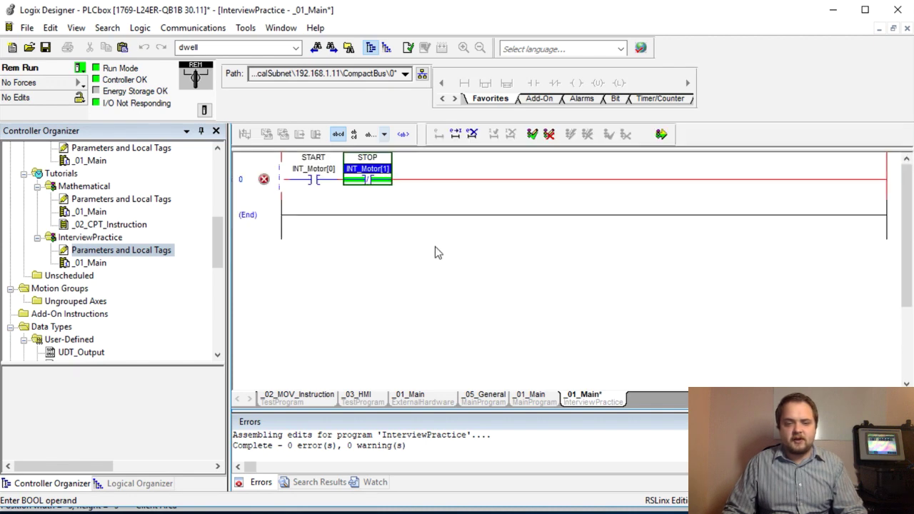
- Add an OTE output coil on INT_Motor[10] described MOTOR STARTER at the rung's end
{"action": "key", "text": "ctrl+c"}
{"action": "key", "text": "ctrl+v"}
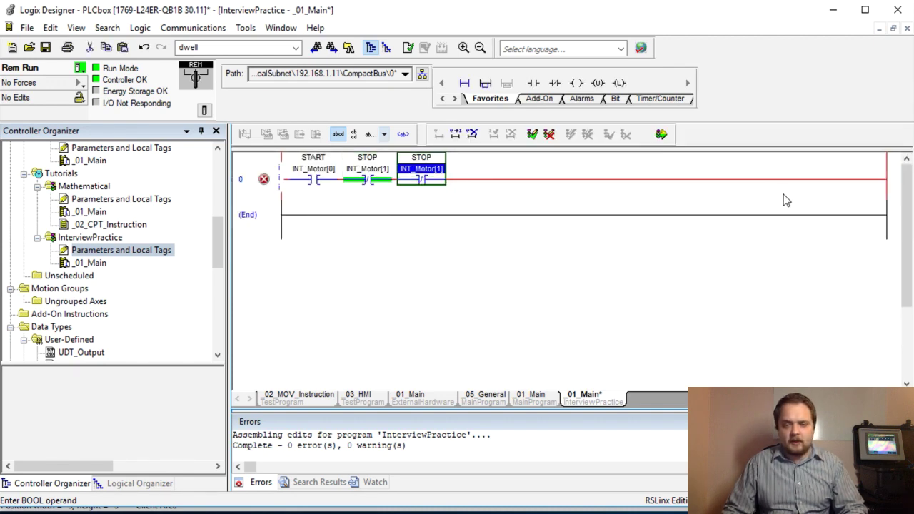
{"action": "double_click", "coordinate": [434, 180]}
{"action": "type", "text": "OTE"}
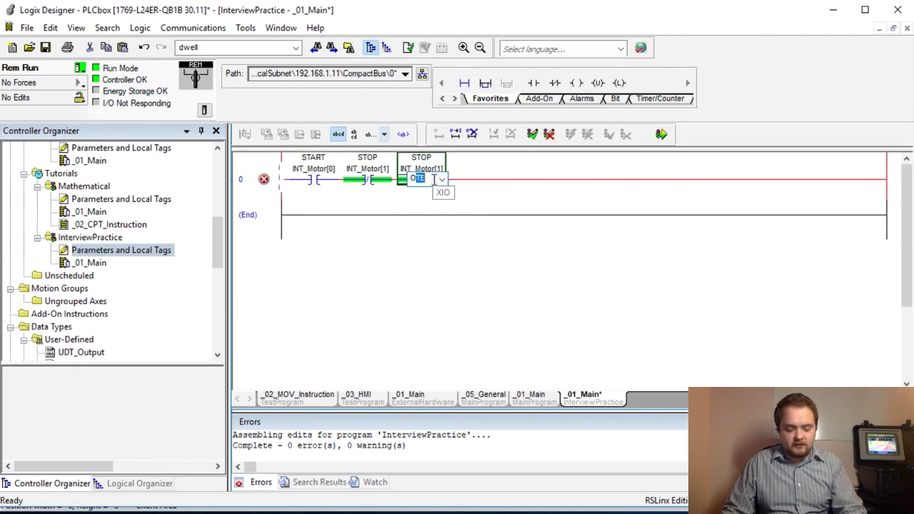
{"action": "key", "text": "Return"}
{"action": "double_click", "coordinate": [872, 168]}
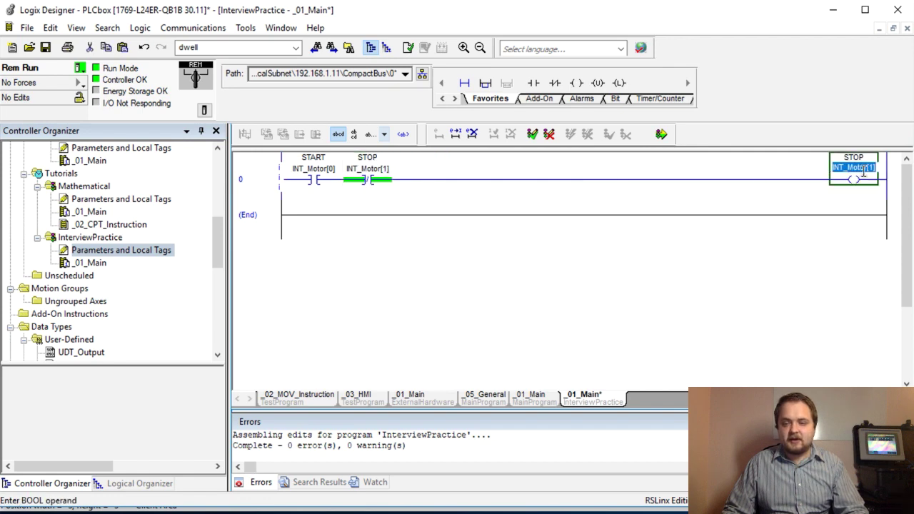
{"action": "type", "text": "0"}
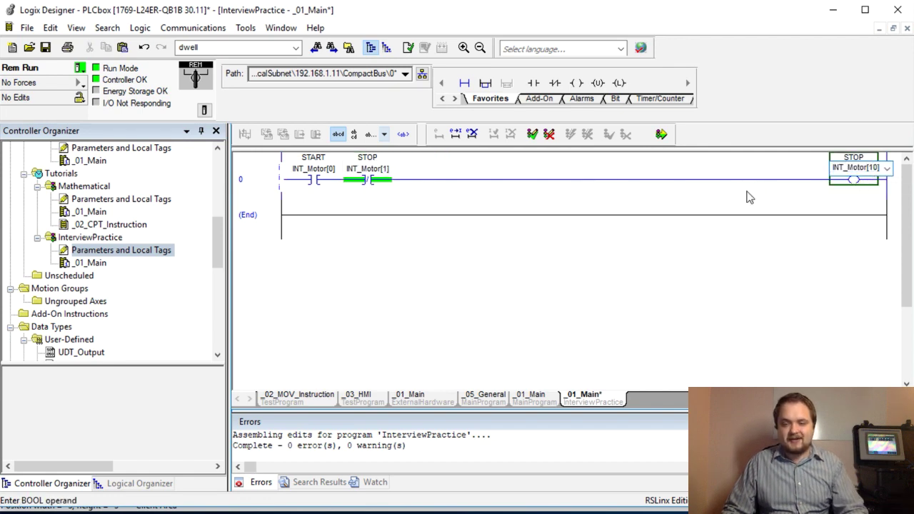
{"action": "key", "text": "Return"}
{"action": "left_click", "coordinate": [851, 178]}
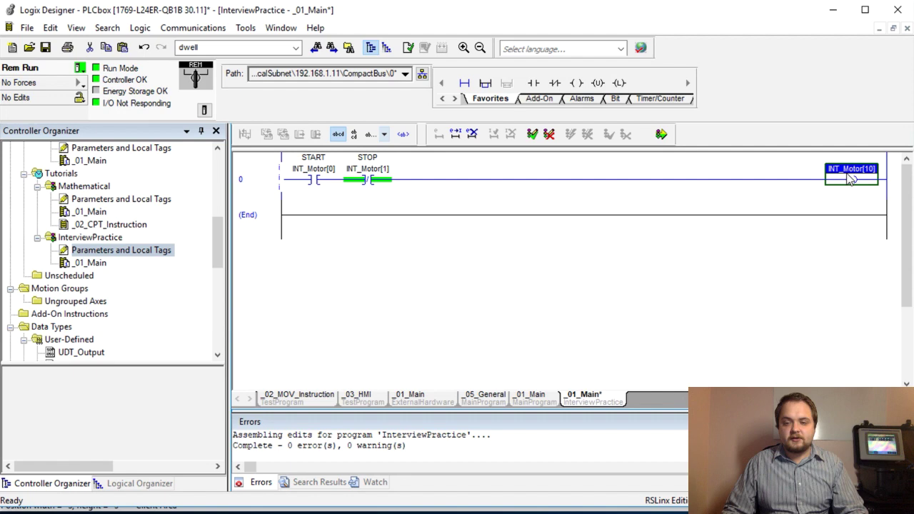
{"action": "key", "text": "ctrl+d"}
{"action": "type", "text": "MOTOR "}
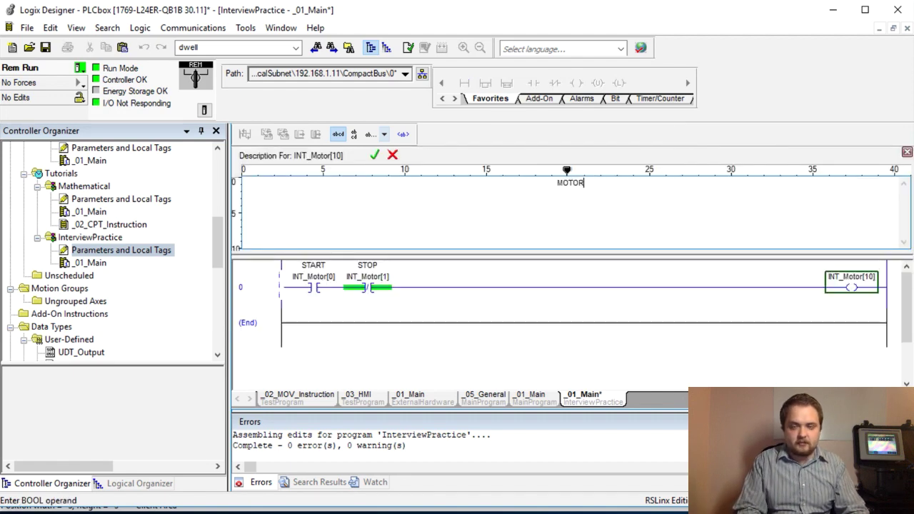
{"action": "type", "text": "STARTER"}
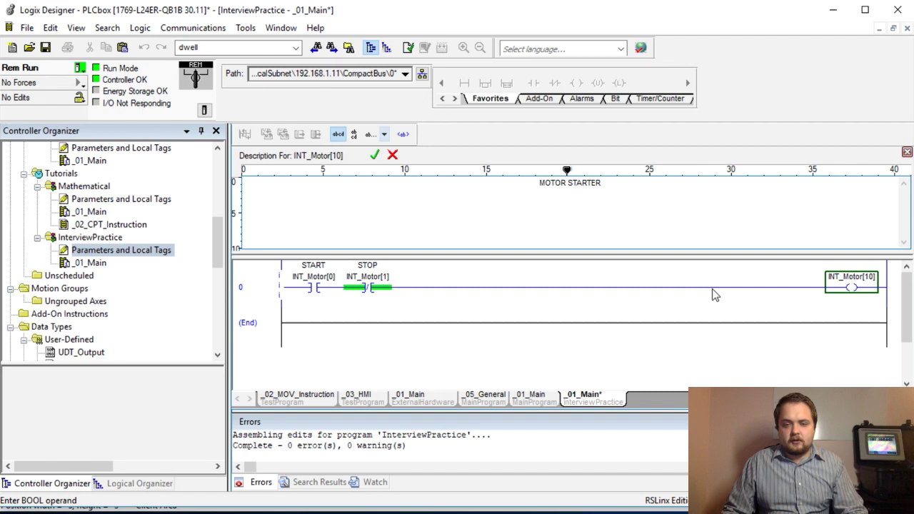
{"action": "key", "text": "ctrl+Return"}
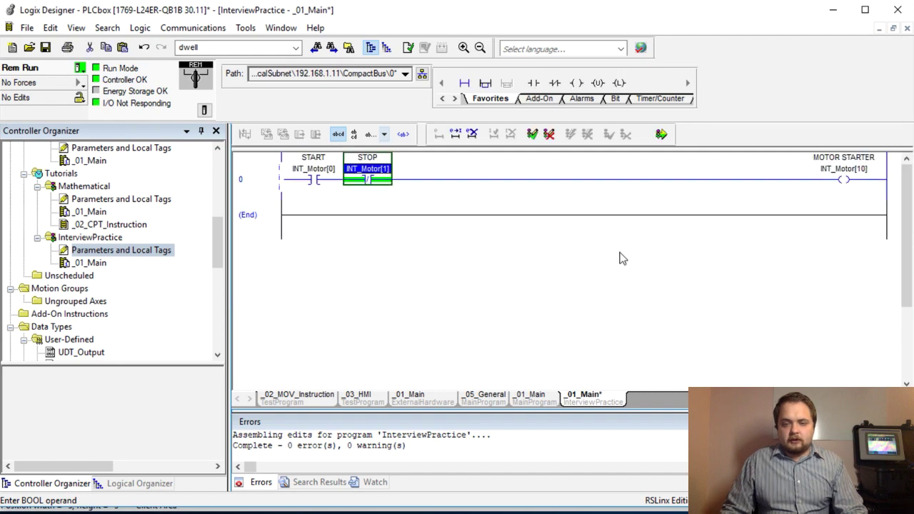
- Branch around START and place an XIC MOTOR STARTER INT_Motor[10] seal-in contact in it
{"action": "left_click", "coordinate": [283, 183]}
{"action": "left_click", "coordinate": [485, 83]}
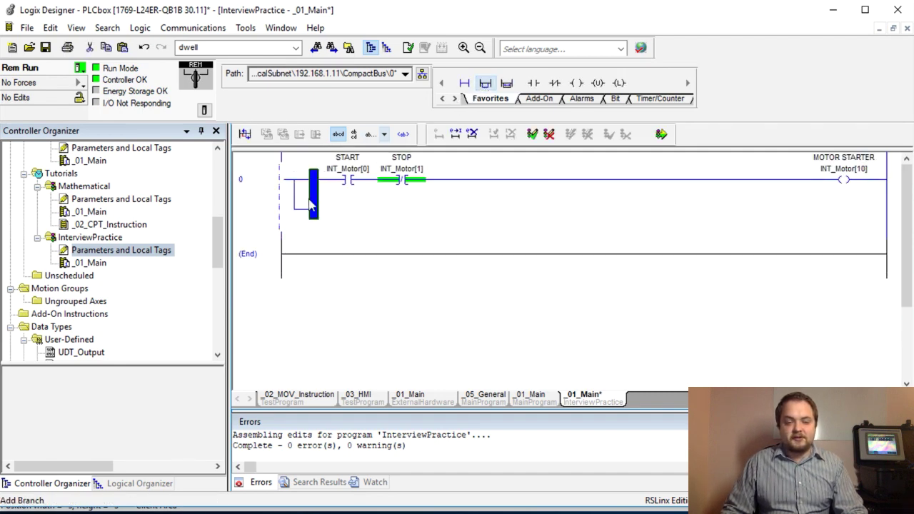
{"action": "left_click_drag", "start_coordinate": [313, 203], "coordinate": [361, 200]}
{"action": "left_click", "coordinate": [849, 180]}
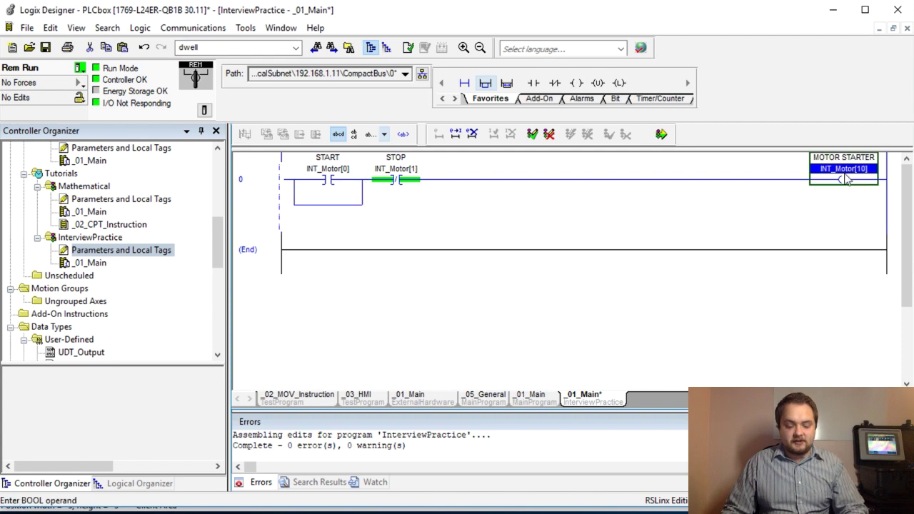
{"action": "left_click", "coordinate": [298, 206]}
{"action": "key", "text": "ctrl+v"}
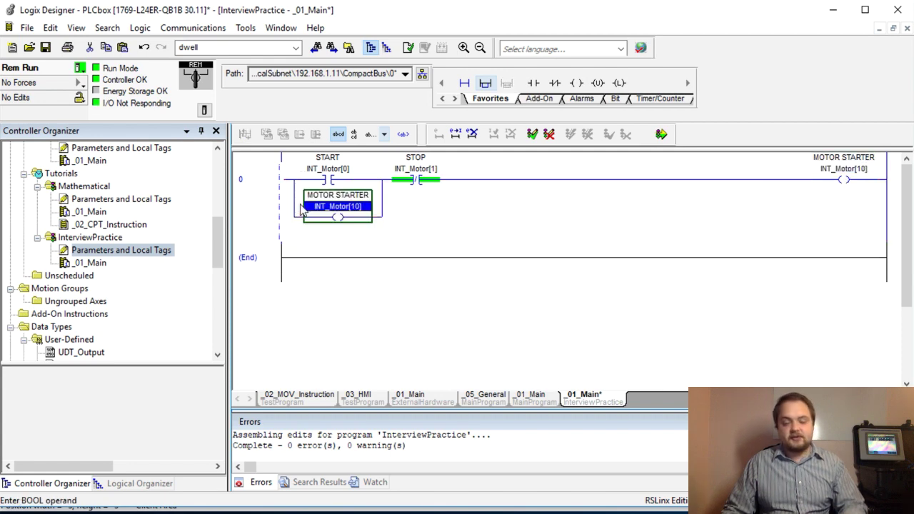
{"action": "type", "text": "XIC"}
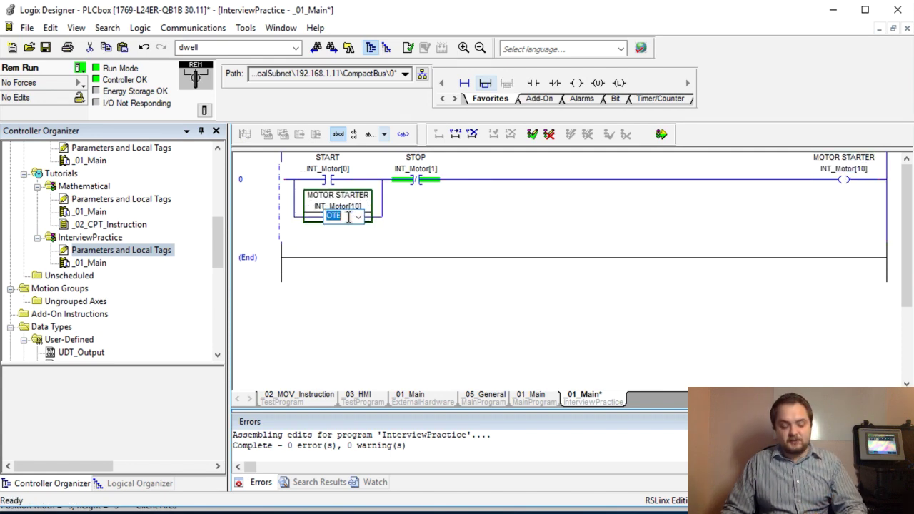
{"action": "key", "text": "Return"}
{"action": "left_click", "coordinate": [416, 183]}
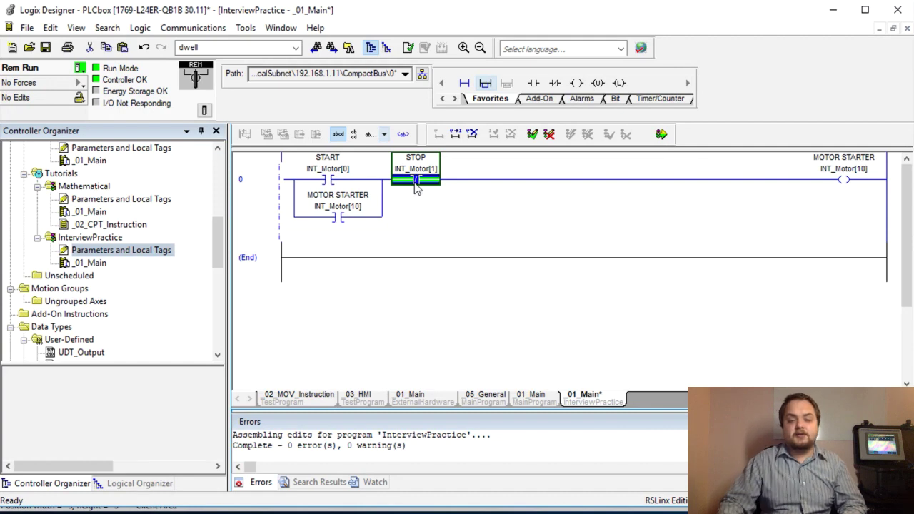
- Finalize all pending edits on rung 0 and confirm with Yes
{"action": "left_click", "coordinate": [279, 187]}
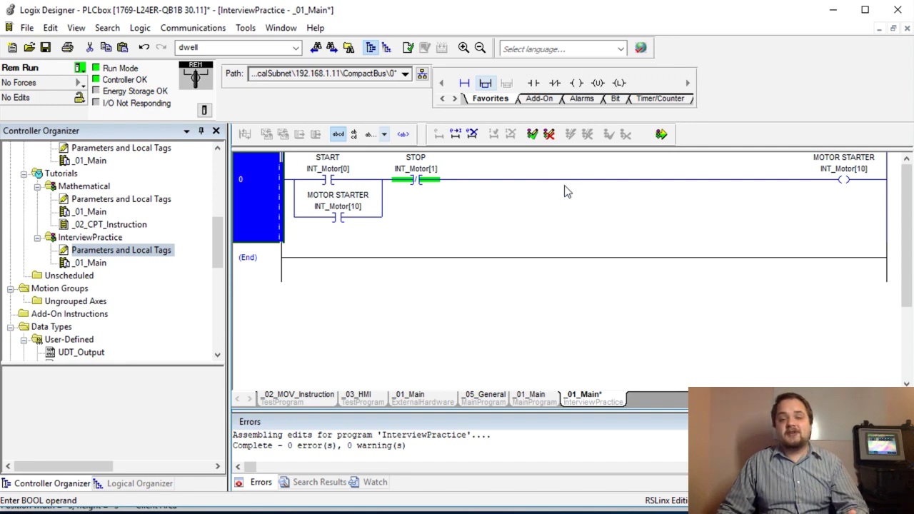
{"action": "left_click", "coordinate": [661, 135]}
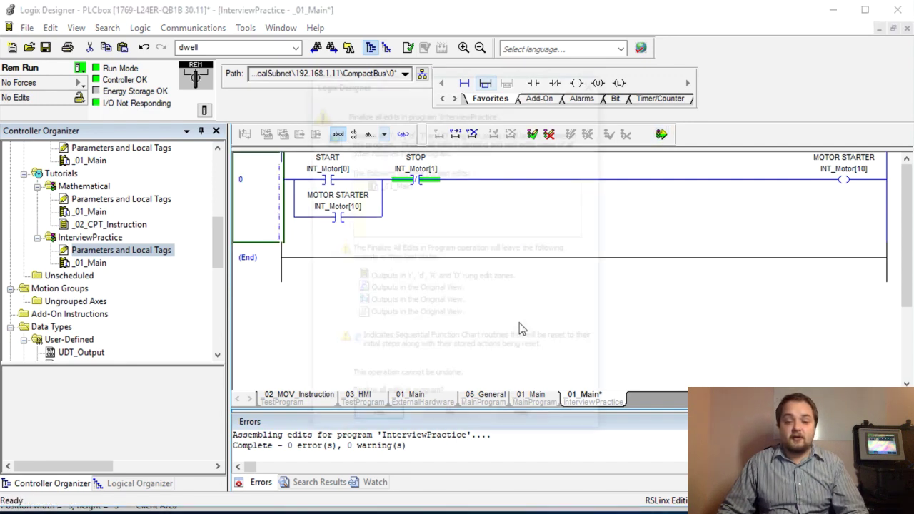
{"action": "left_click", "coordinate": [382, 421]}
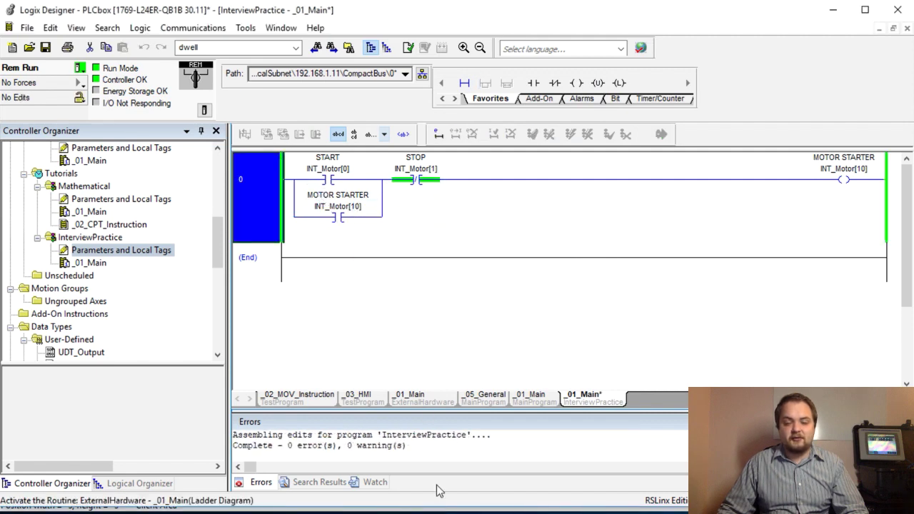
- Test-run the motor starter display, pressing Start and Stop three times each, then return to Logix Designer
{"action": "left_click", "coordinate": [436, 509]}
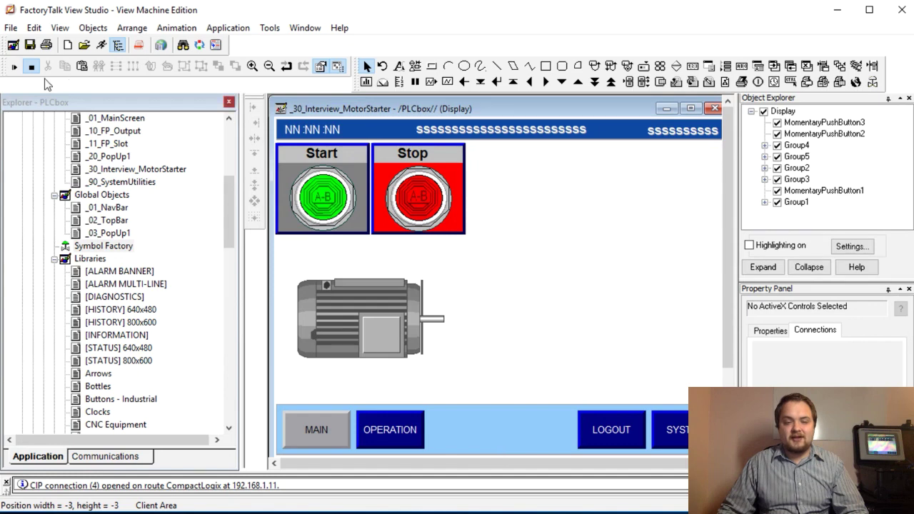
{"action": "left_click", "coordinate": [14, 66]}
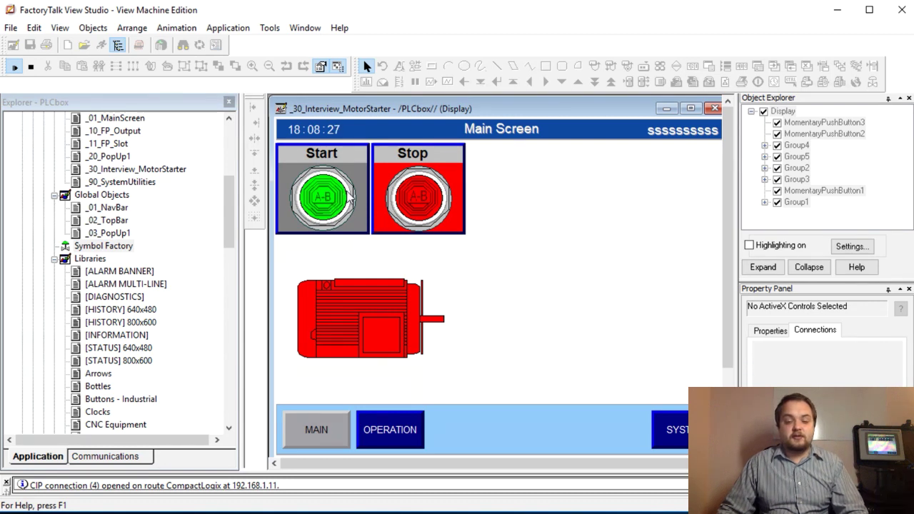
{"action": "left_click", "coordinate": [325, 196]}
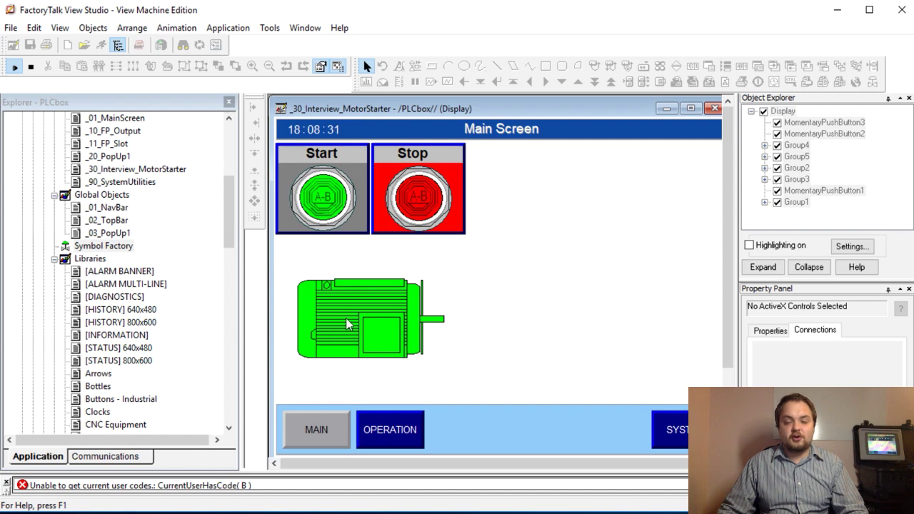
{"action": "left_click", "coordinate": [401, 208]}
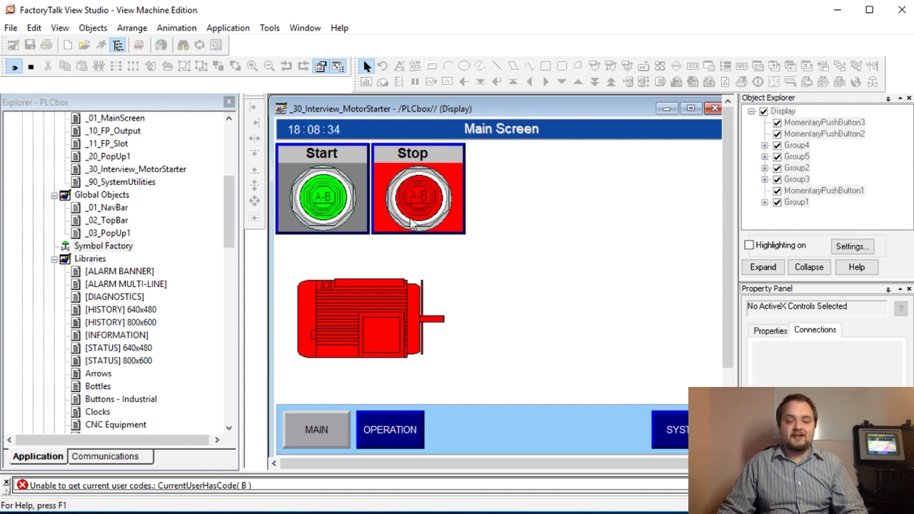
{"action": "left_click", "coordinate": [338, 214]}
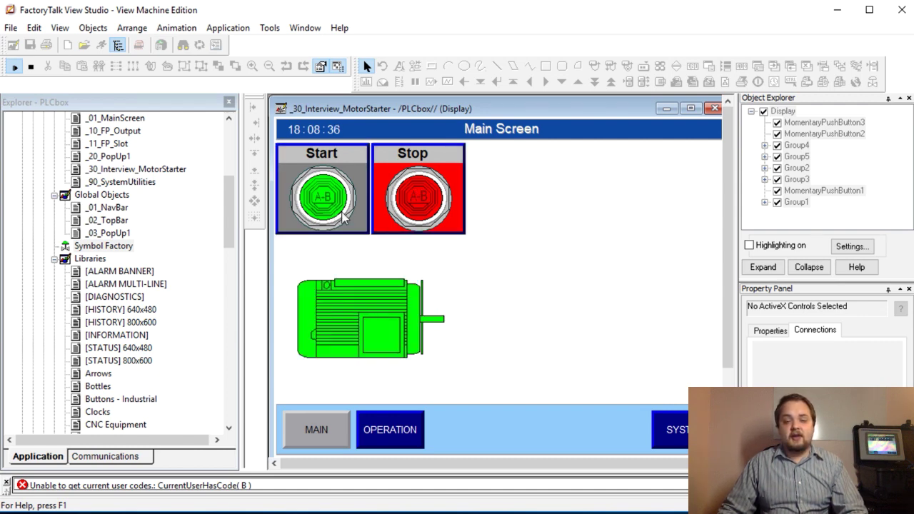
{"action": "left_click", "coordinate": [415, 185]}
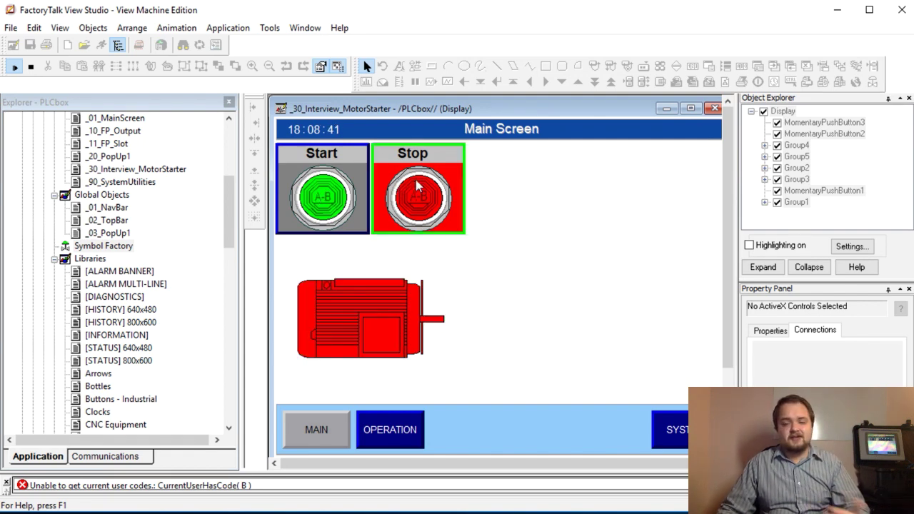
{"action": "left_click", "coordinate": [323, 203]}
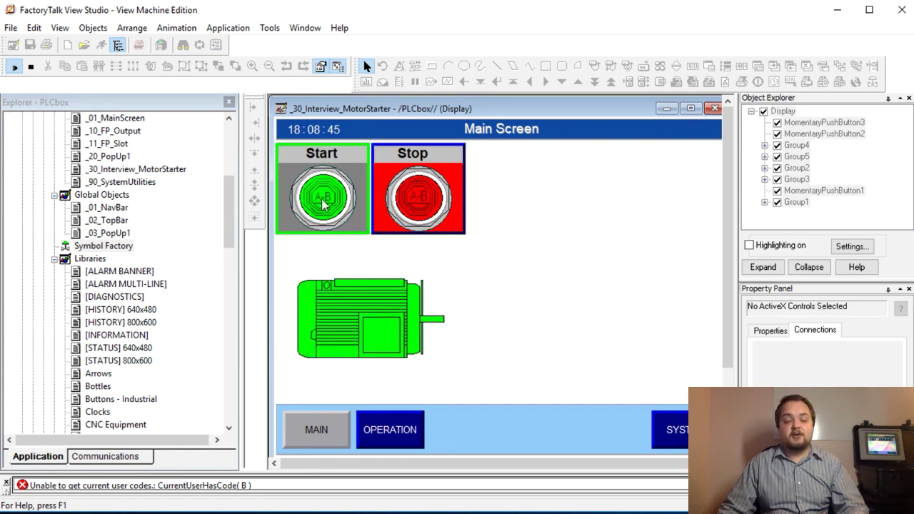
{"action": "left_click", "coordinate": [418, 208]}
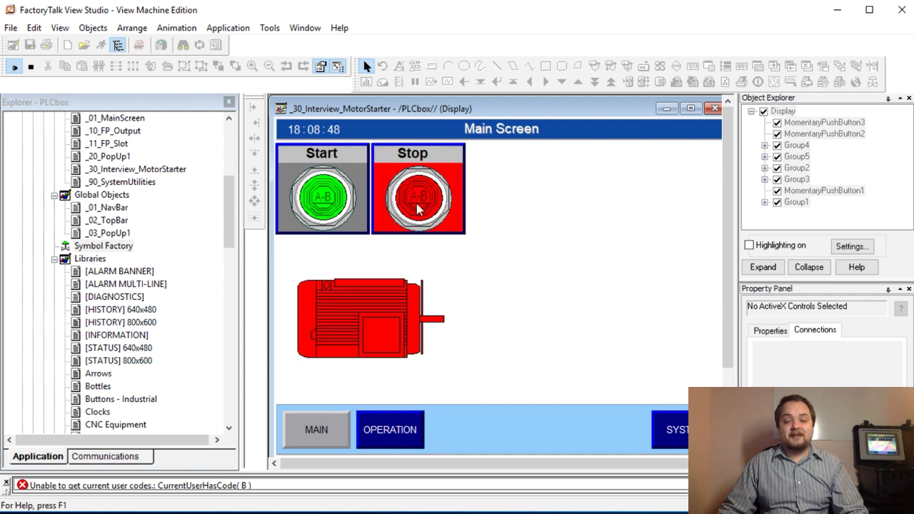
{"action": "left_click", "coordinate": [407, 510]}
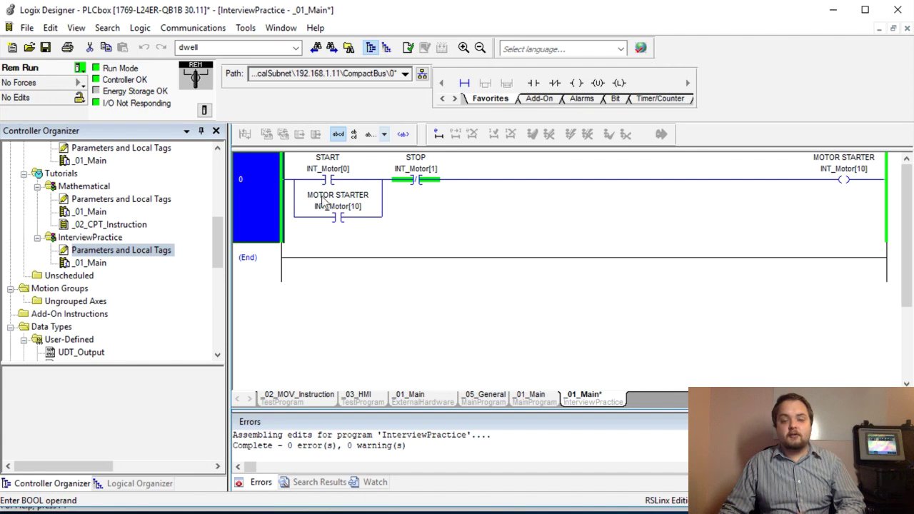
- Begin an online edit of rung 0 and duplicate the STOP contact right after it
{"action": "key", "text": "ctrl+v"}
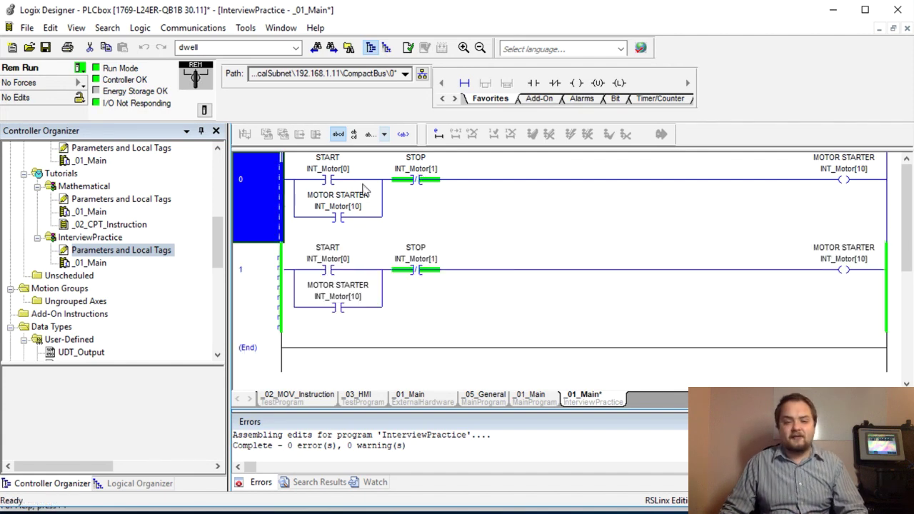
{"action": "left_click", "coordinate": [417, 176]}
{"action": "key", "text": "ctrl+c"}
{"action": "key", "text": "ctrl+v"}
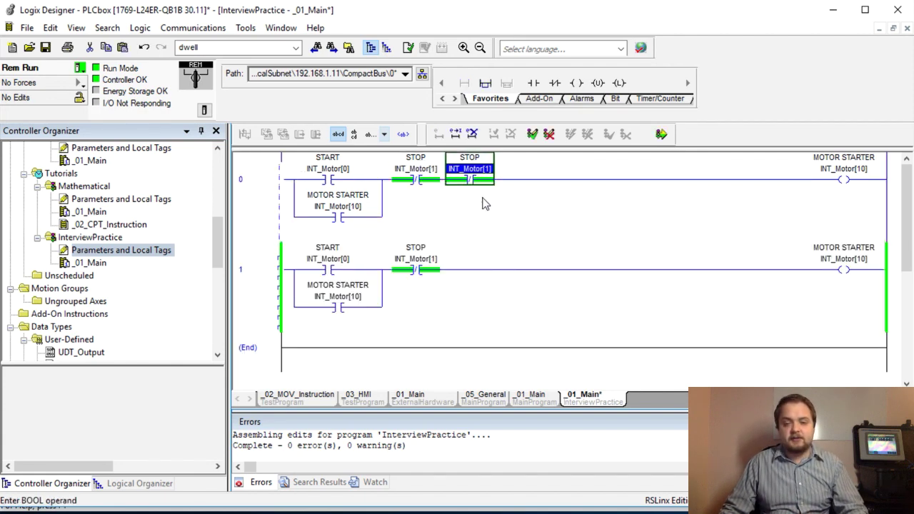
- Readdress the duplicate to INT_Motor[2] and describe it MOTOR OVERLOAD / FAULT
{"action": "left_click", "coordinate": [489, 167]}
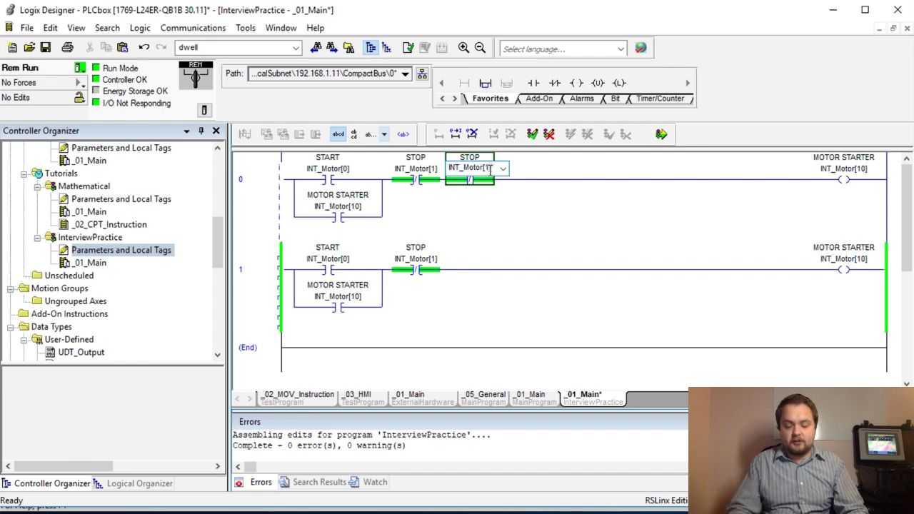
{"action": "key", "text": "BackSpace"}
{"action": "key", "text": "BackSpace"}
{"action": "type", "text": "2]"}
{"action": "key", "text": "Return"}
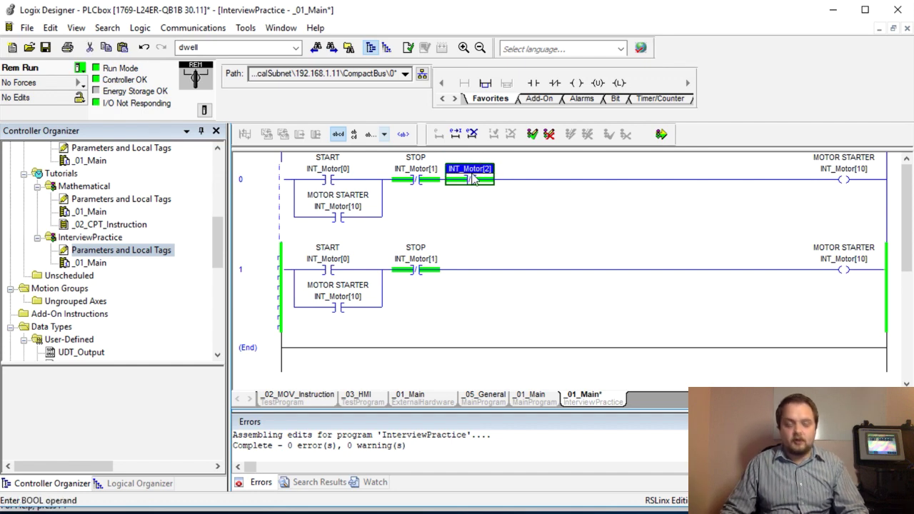
{"action": "key", "text": "ctrl+d"}
{"action": "type", "text": "MOTOR "}
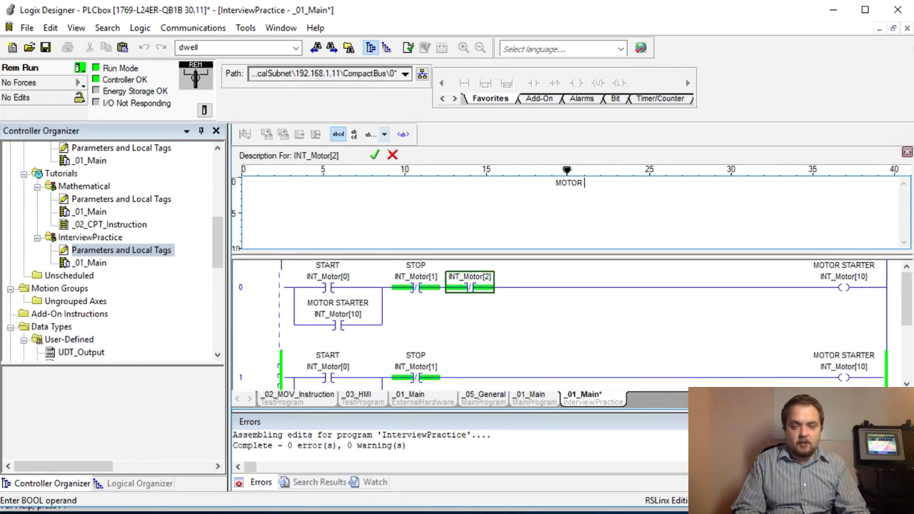
{"action": "type", "text": "OVERLOAD "}
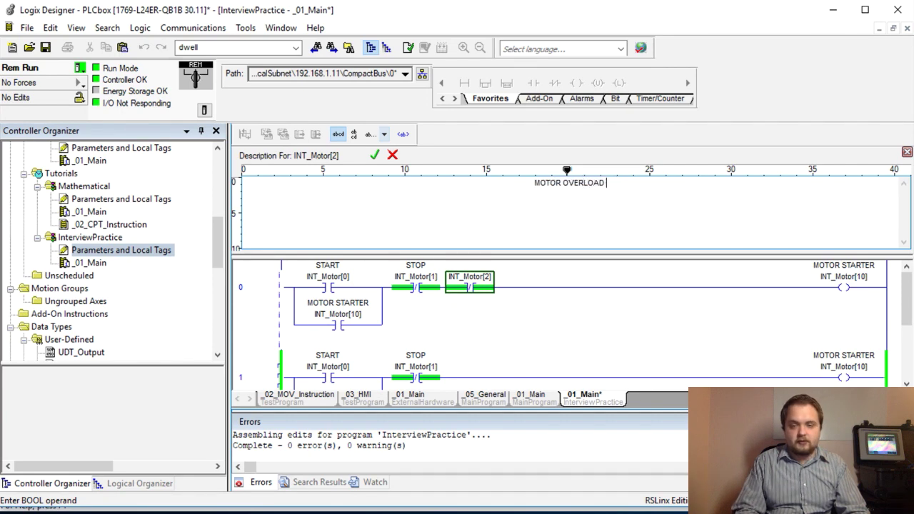
{"action": "type", "text": "/ FAULT"}
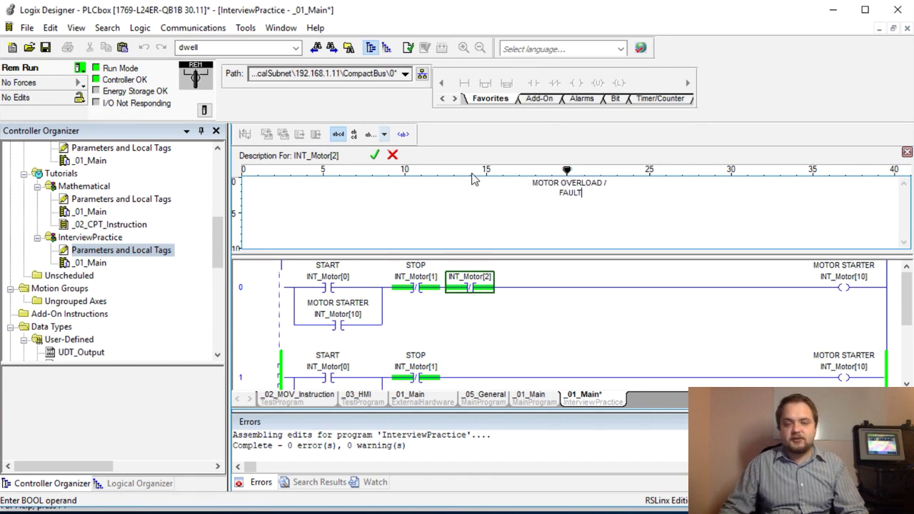
{"action": "key", "text": "Return"}
{"action": "left_click", "coordinate": [277, 207]}
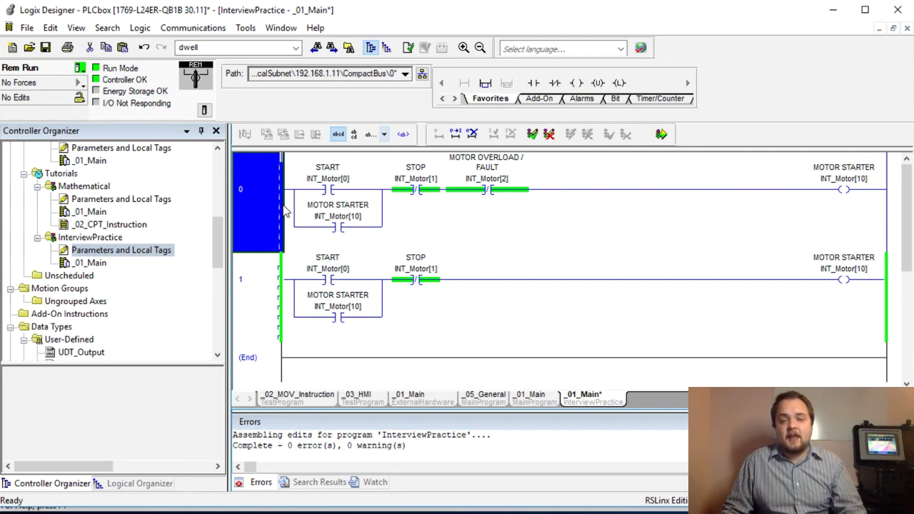
- Finalize all edits in the program and answer Yes to the confirmation
{"action": "left_click", "coordinate": [661, 135]}
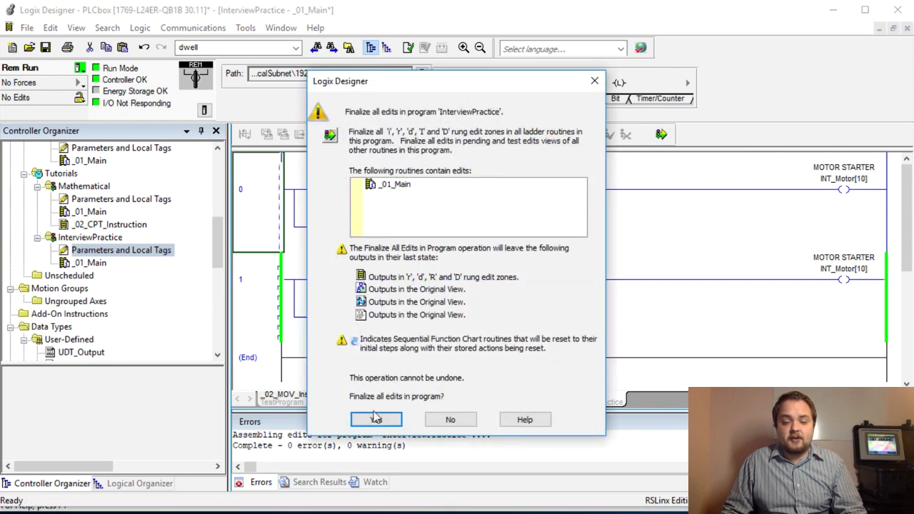
{"action": "left_click", "coordinate": [377, 420]}
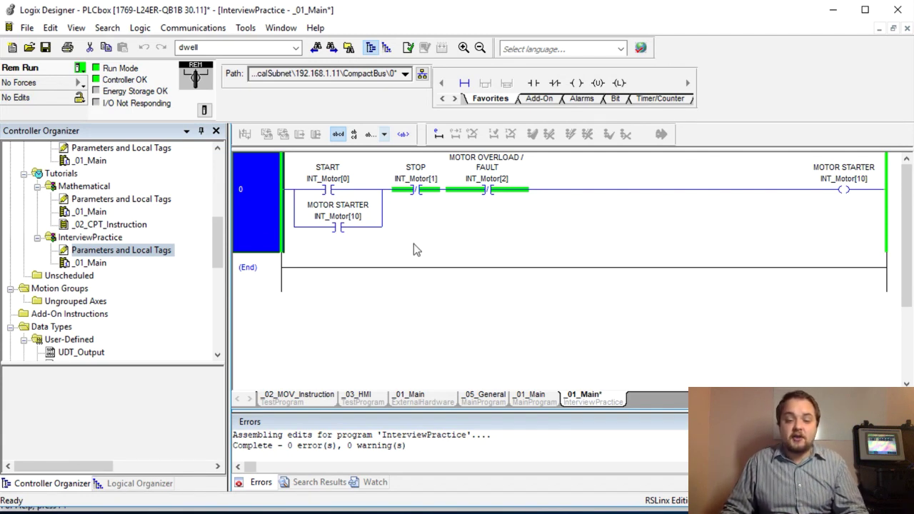
{"action": "mouse_move", "coordinate": [451, 508]}
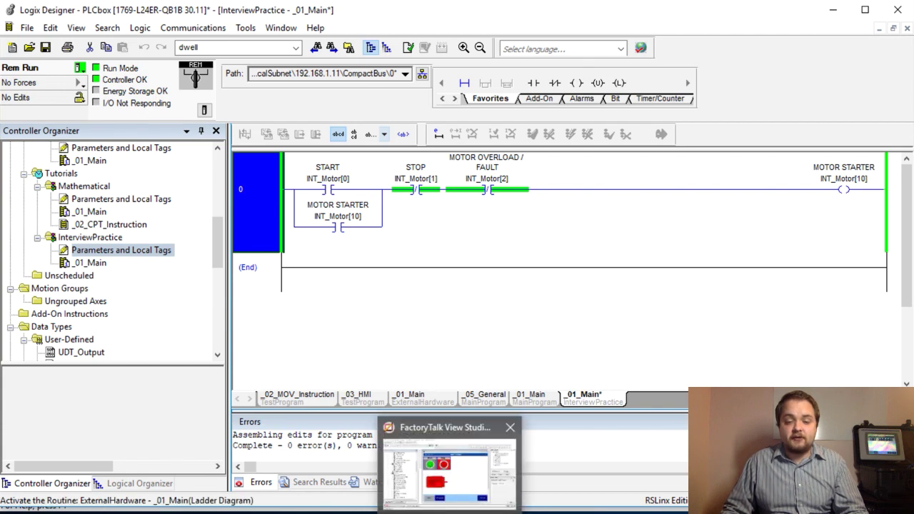
{"action": "left_click", "coordinate": [449, 471]}
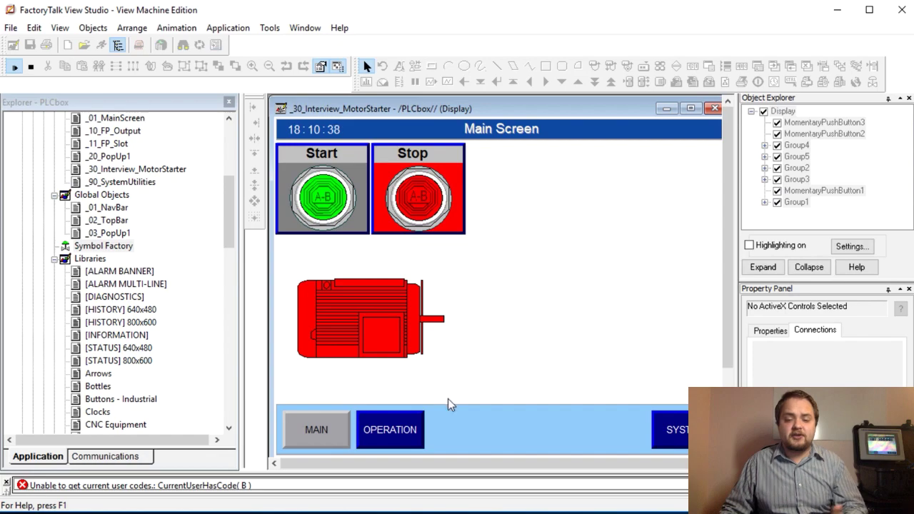
{"action": "key", "text": "alt+Tab"}
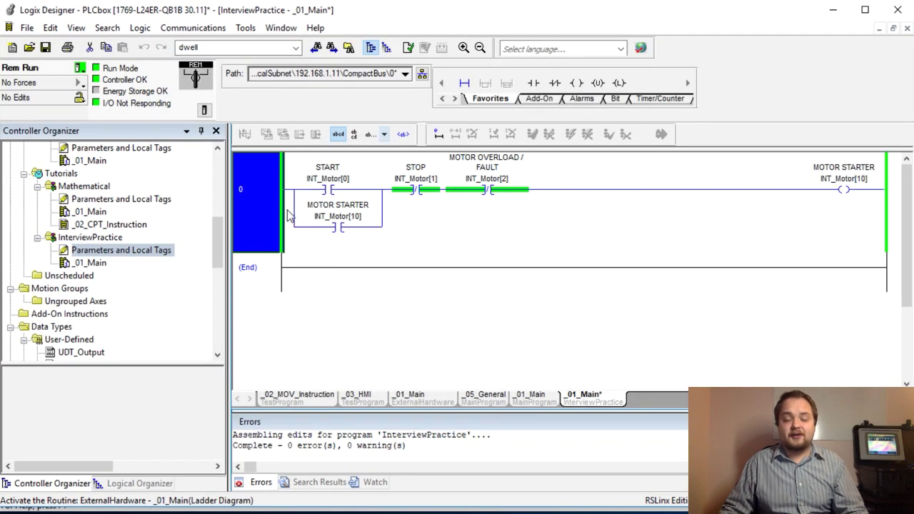